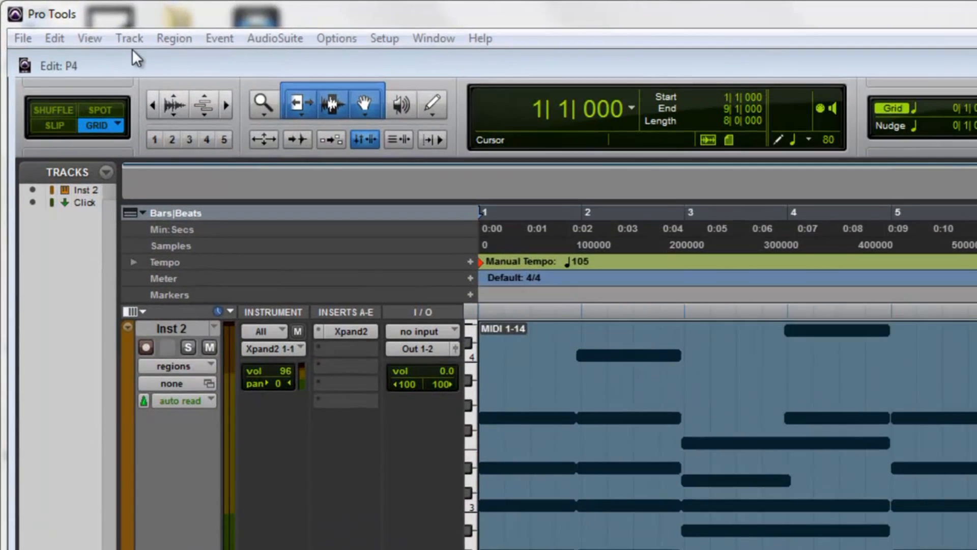
# Step: Create one new stereo audio track with a samples timebase
pyautogui.click(68, 20)
pyautogui.click(140, 58)
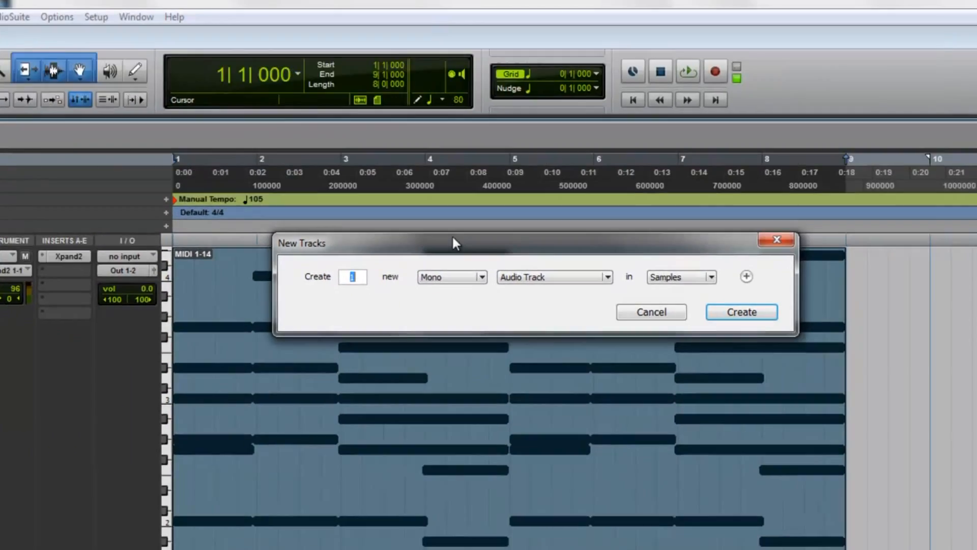
pyautogui.click(447, 273)
pyautogui.click(410, 287)
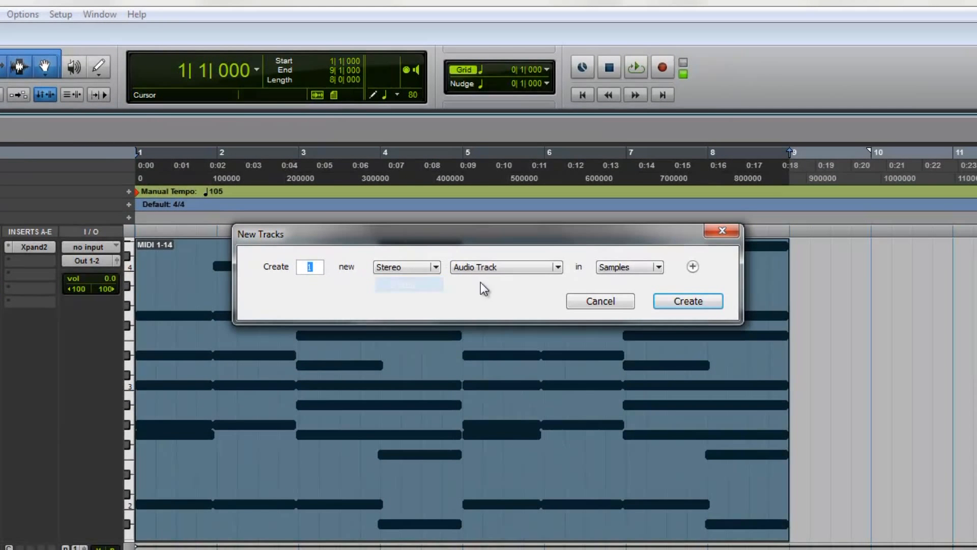
pyautogui.click(676, 299)
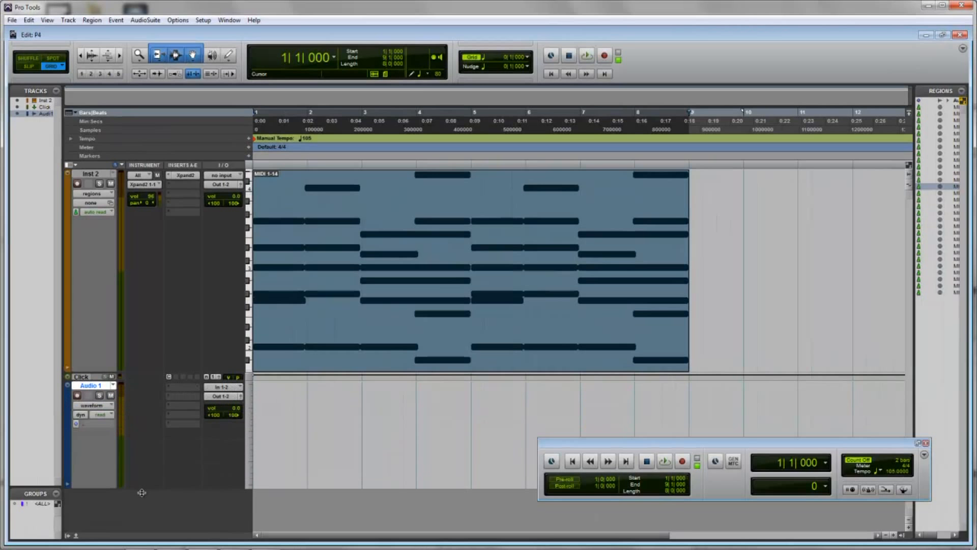
# Step: Inspect the Xpand2 instrument settings on the Inst 2 track and close the plug-in window
pyautogui.click(185, 176)
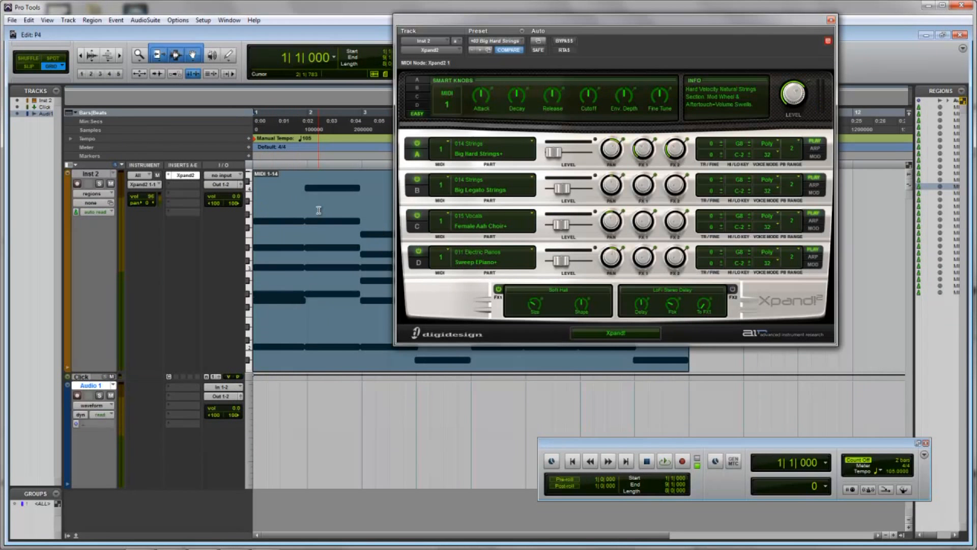
pyautogui.moveTo(521, 17); pyautogui.dragTo(540, 111)
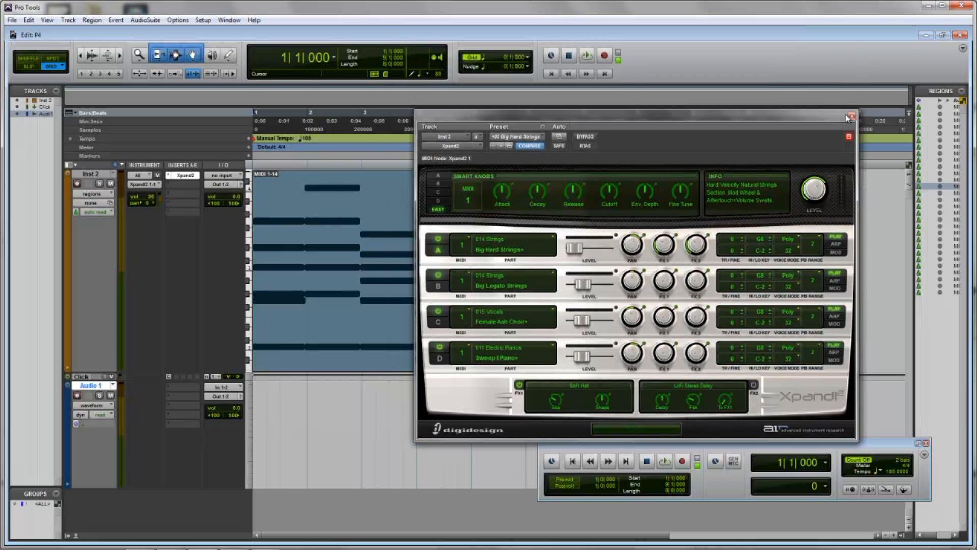
pyautogui.click(851, 116)
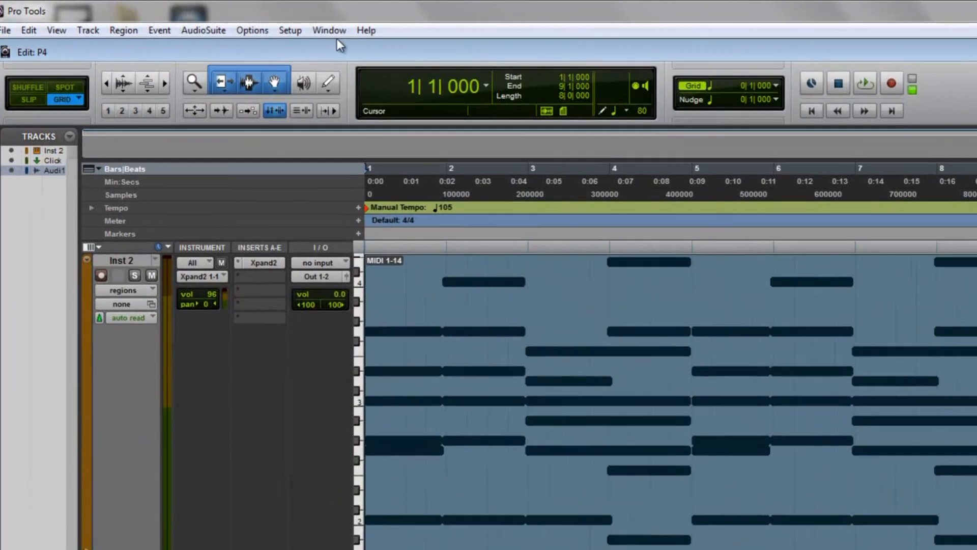
# Step: Switch to the Mix window and move the Click channel strip after Audio 1
pyautogui.click(235, 22)
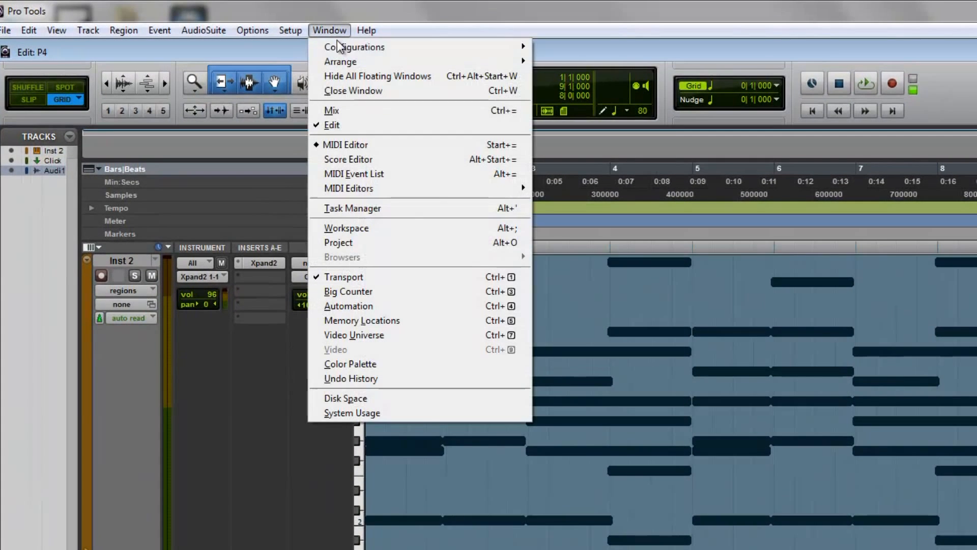
pyautogui.click(420, 18)
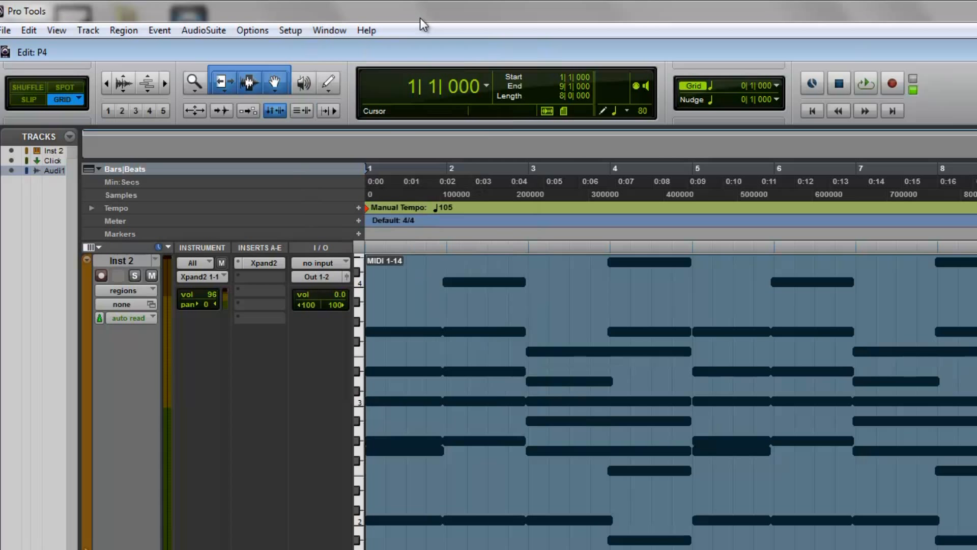
pyautogui.hotkey('ctrl', '=')
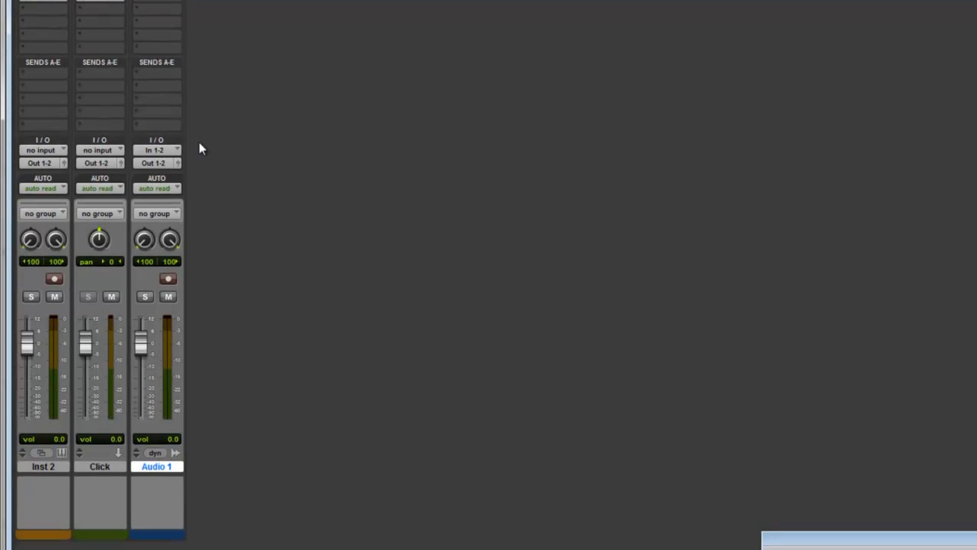
pyautogui.moveTo(95, 469); pyautogui.dragTo(239, 478)
# Step: Route the Inst 2 track's output to Bus 1-2 (Stereo)
pyautogui.click(30, 469)
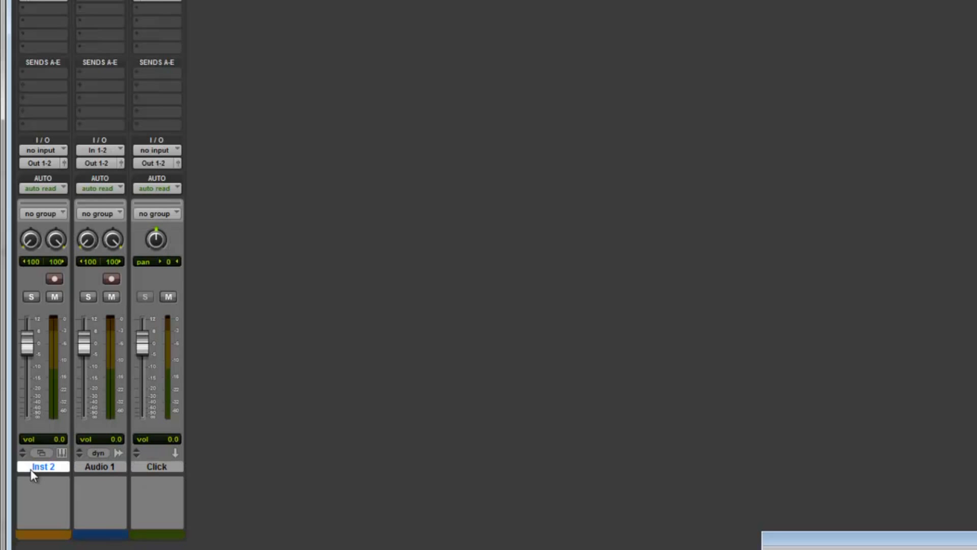
pyautogui.click(39, 161)
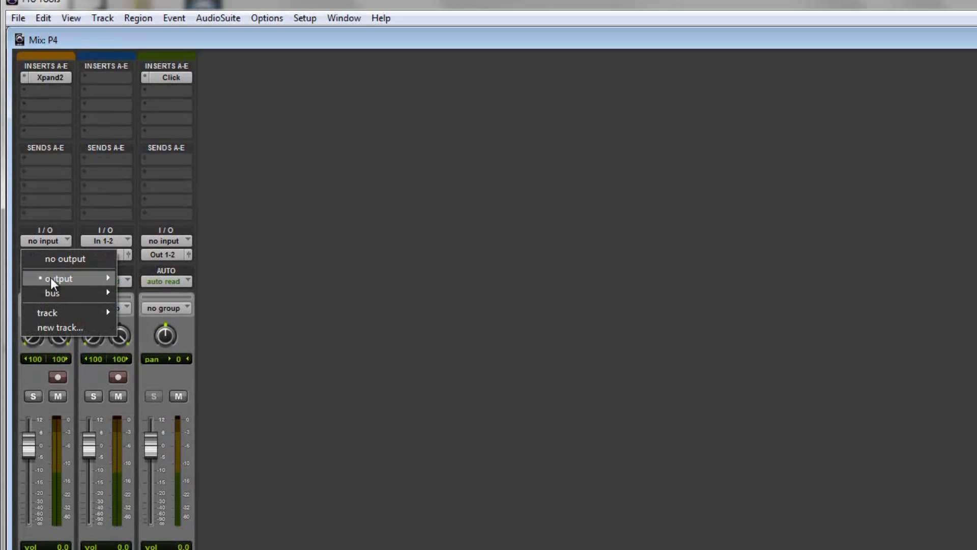
pyautogui.moveTo(73, 291)
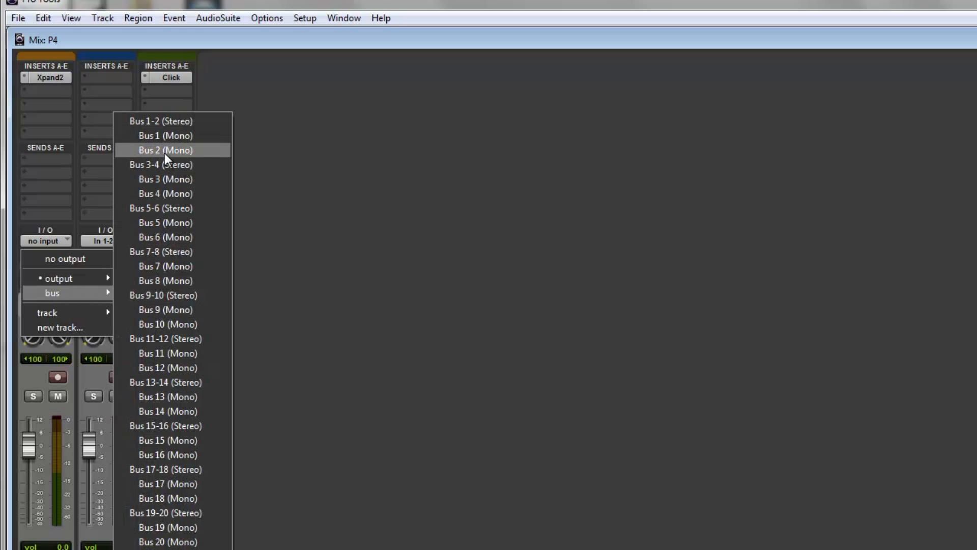
pyautogui.click(169, 121)
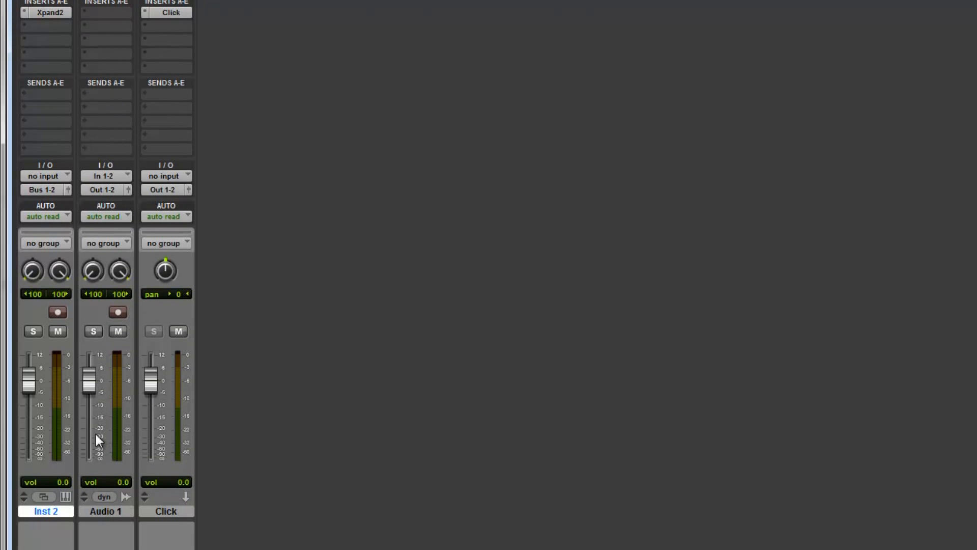
# Step: Set the Audio 1 track's input to Bus 1-2 (Stereo) and record-enable the track
pyautogui.click(103, 509)
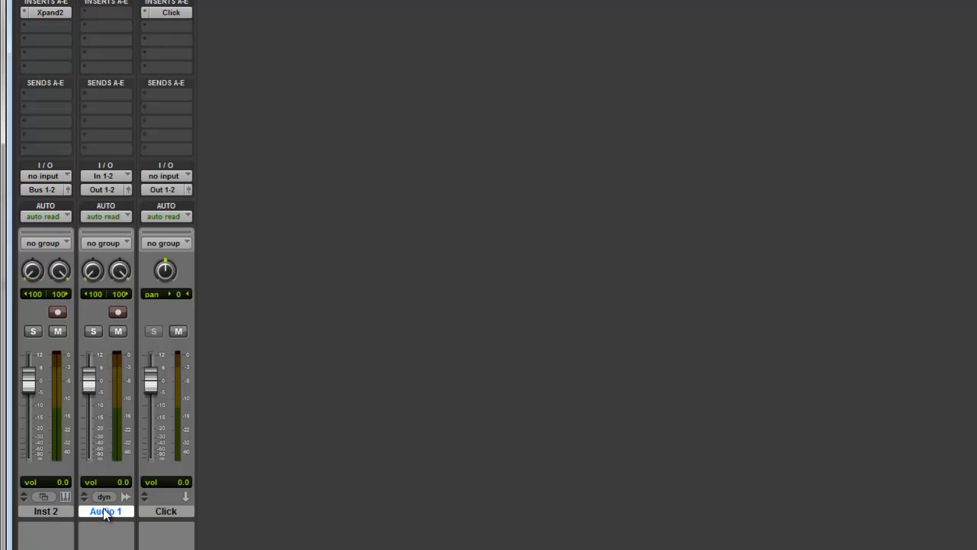
pyautogui.click(97, 174)
pyautogui.moveTo(106, 214)
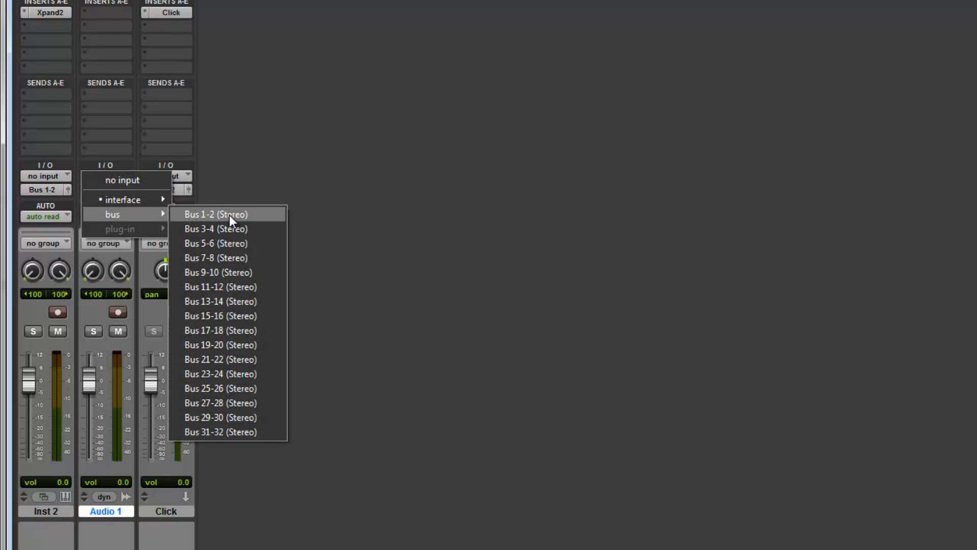
pyautogui.click(229, 215)
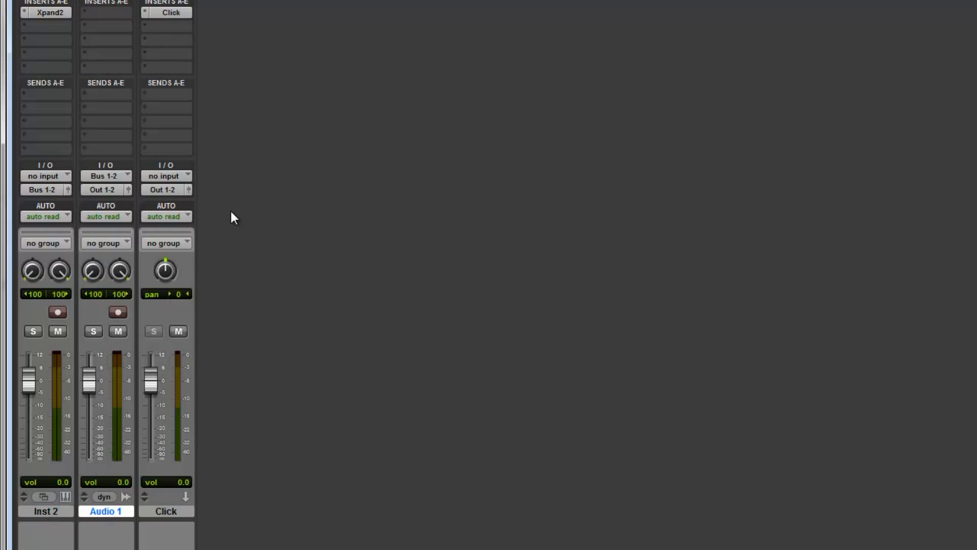
pyautogui.click(119, 312)
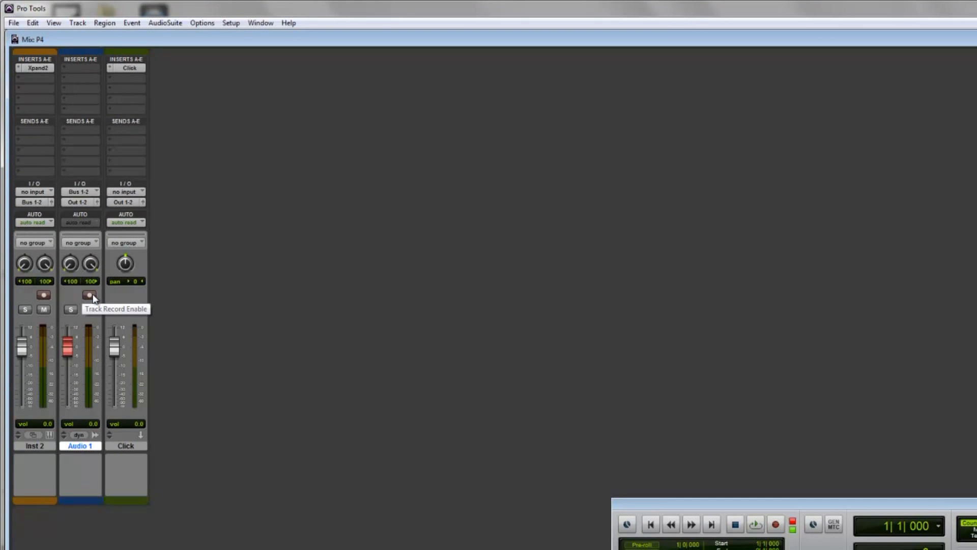
# Step: Return to the Edit window and start recording the bused instrument onto Audio 1 from bar 1
pyautogui.hotkey('ctrl', '=')
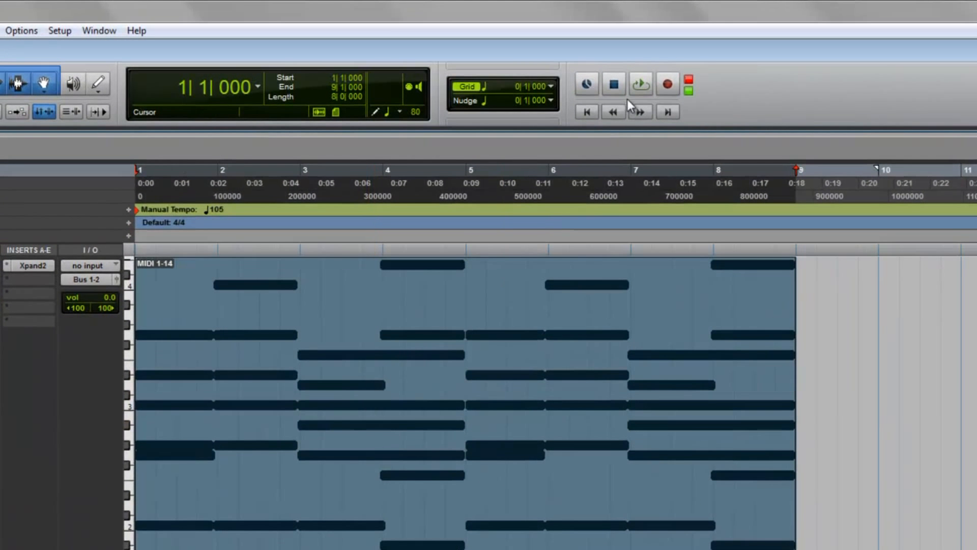
pyautogui.click(670, 85)
pyautogui.click(641, 82)
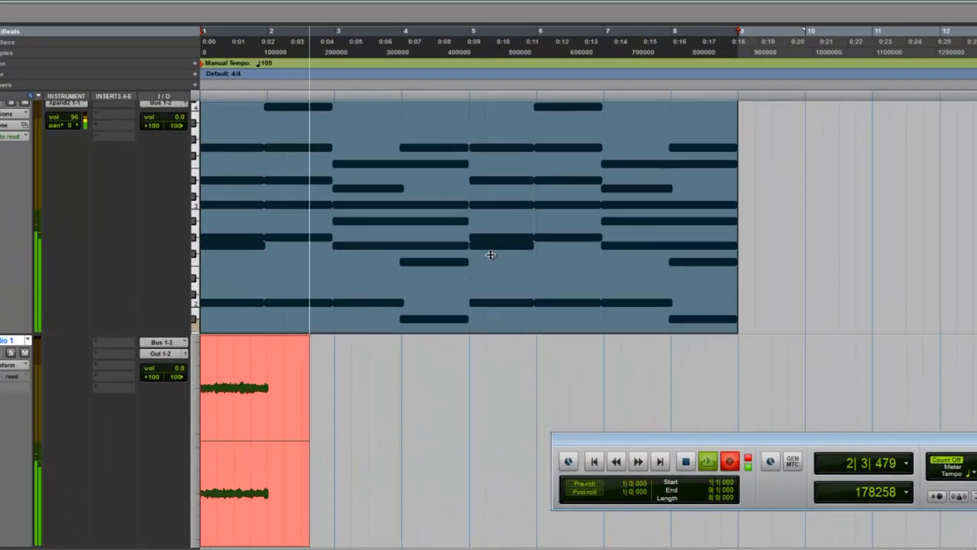
# Step: Enlarge the Audio 1 track's height to show the stereo waveform while it records
pyautogui.moveTo(491, 255); pyautogui.dragTo(492, 258)
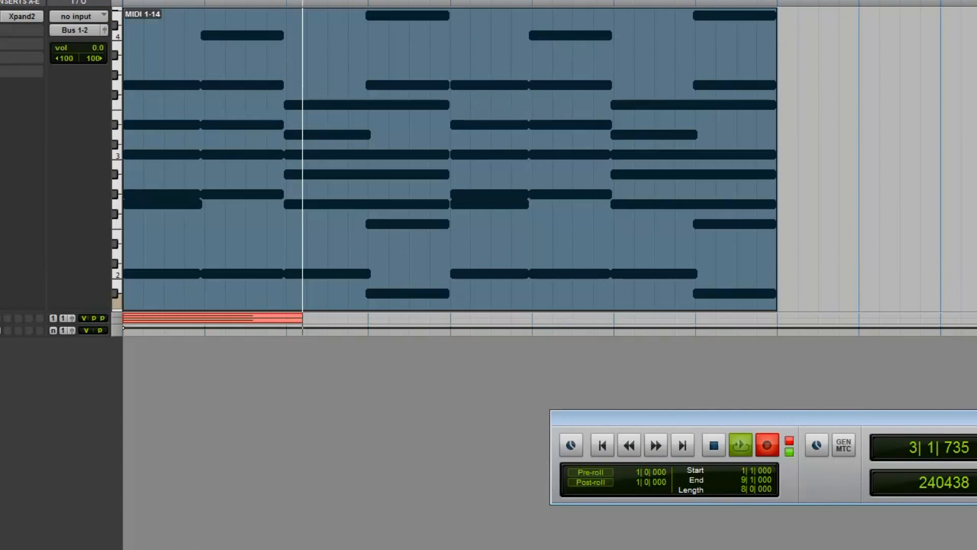
pyautogui.moveTo(74, 335); pyautogui.dragTo(96, 545)
pyautogui.scroll(-4, 480, 253)
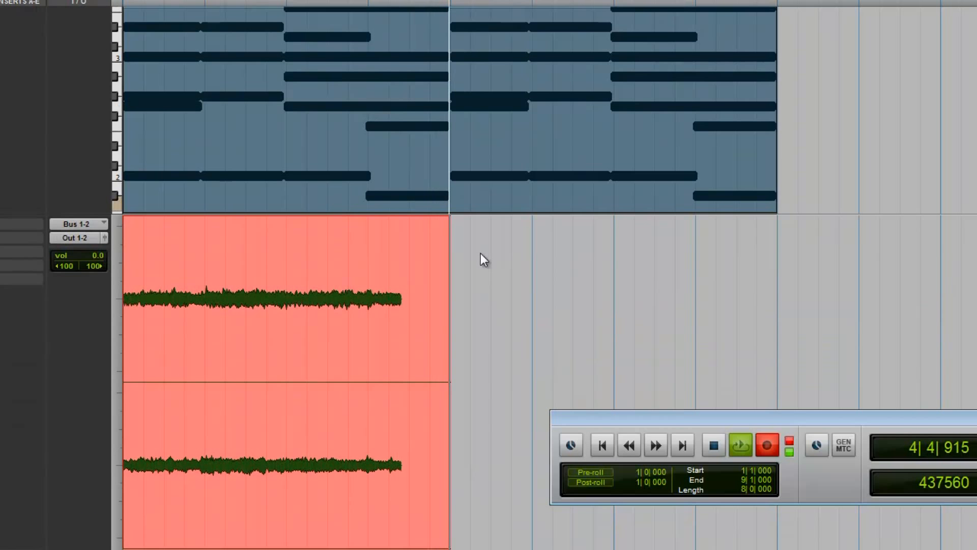
pyautogui.scroll(-1, 440, 310)
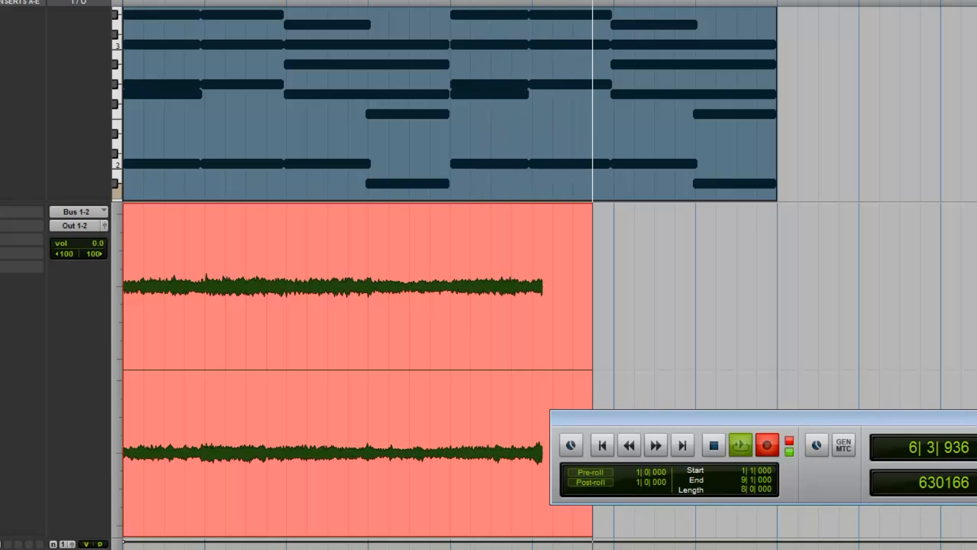
# Step: Move the floating Transport window off the waveform and finish the recording at bar 9
pyautogui.click(975, 418)
pyautogui.moveTo(969, 417); pyautogui.dragTo(976, 503)
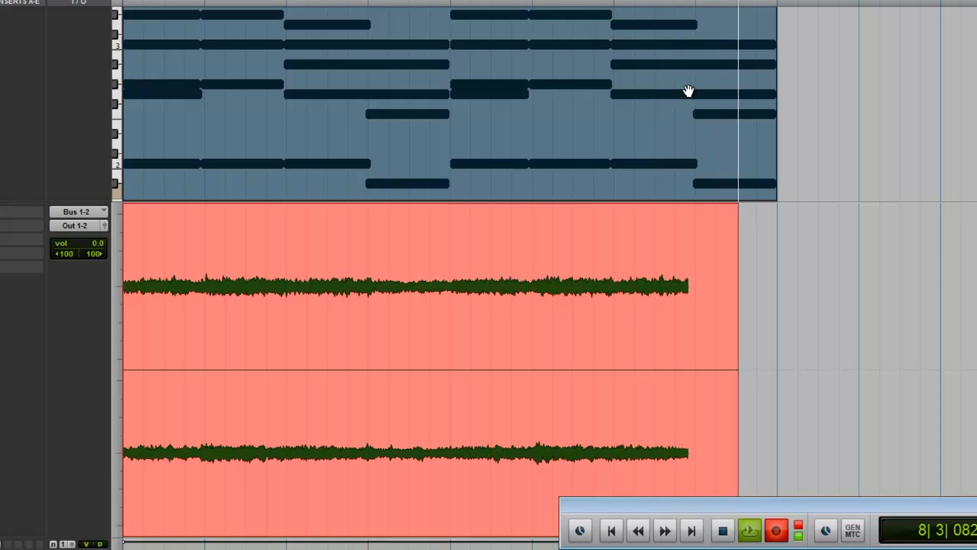
pyautogui.press('space')
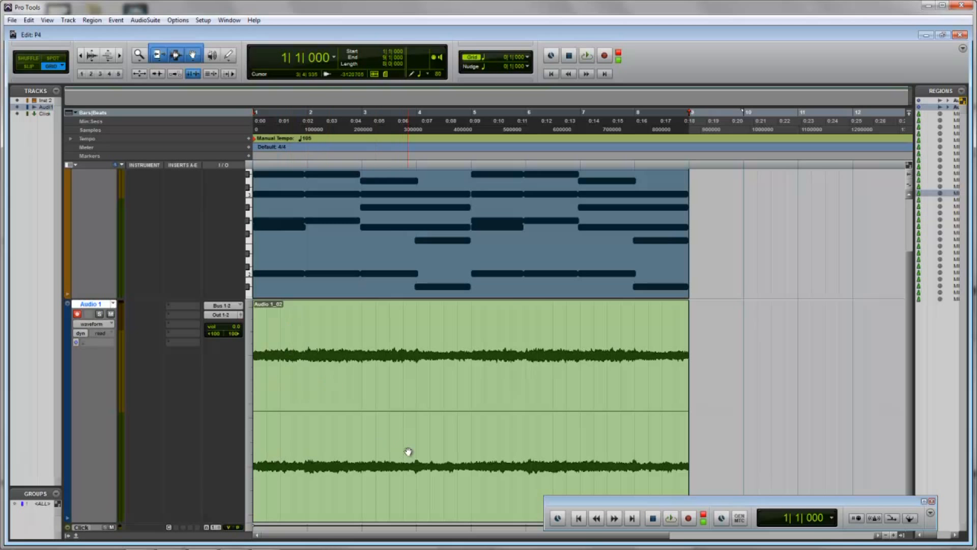
# Step: Reduce the Inst 2 track's height and create one new MIDI track with a ticks timebase
pyautogui.scroll(3, 245, 235)
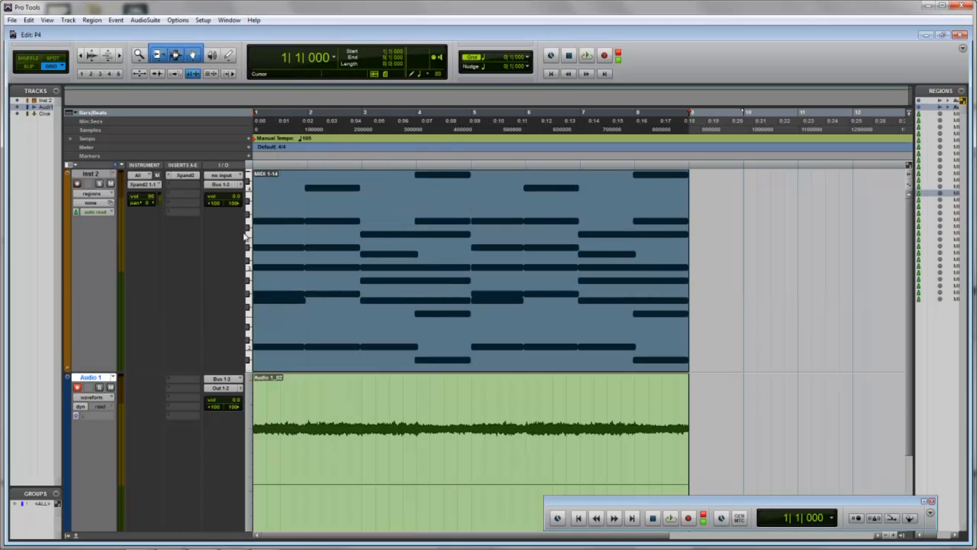
pyautogui.moveTo(194, 372); pyautogui.dragTo(198, 213)
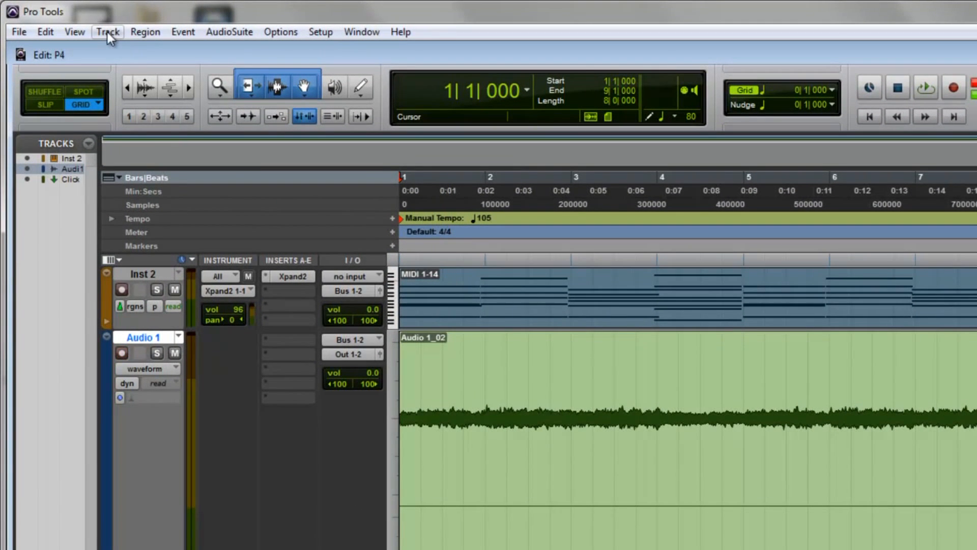
pyautogui.click(107, 32)
pyautogui.click(136, 48)
pyautogui.click(740, 303)
pyautogui.click(758, 347)
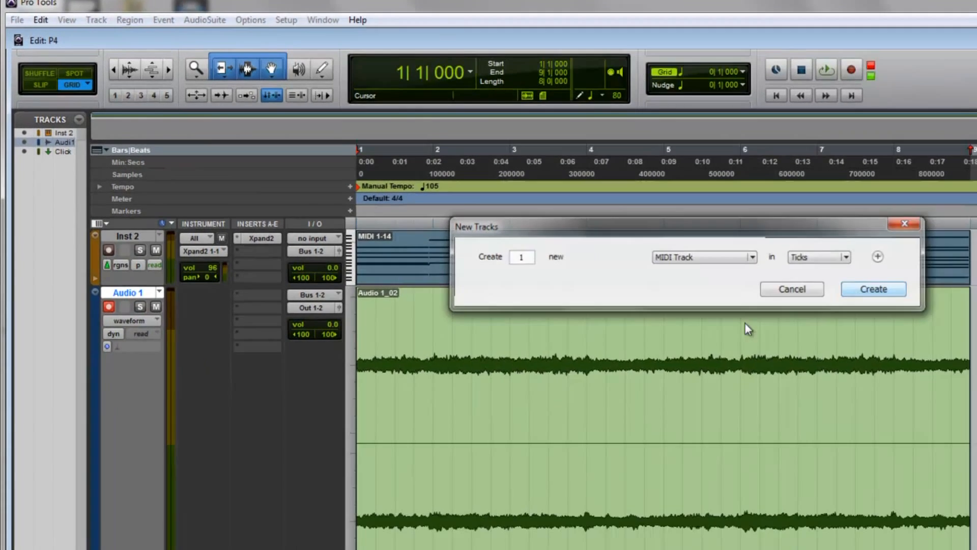
pyautogui.click(967, 333)
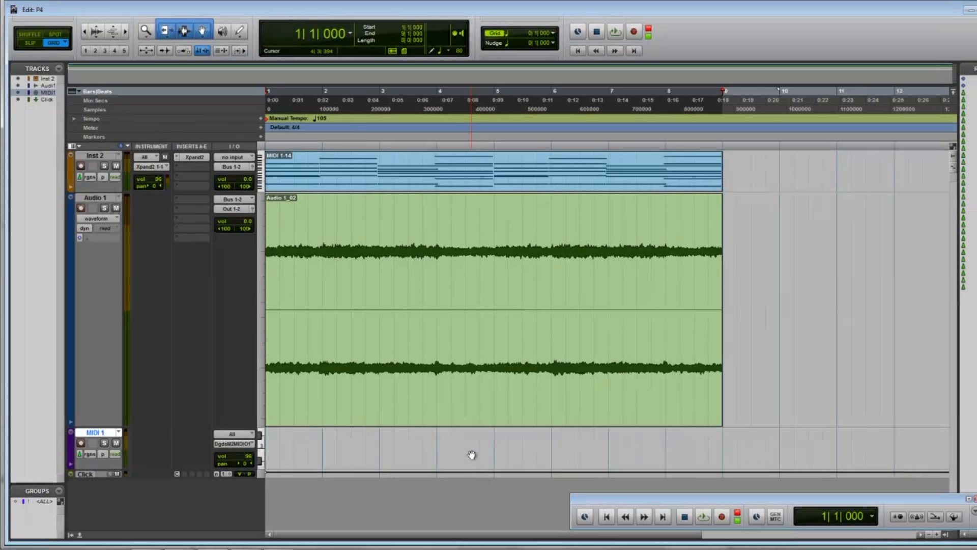
# Step: Move the MIDI 1-14 region from Inst 2 to the MIDI 1 track, mute that track and shrink it to minimum height
pyautogui.moveTo(347, 177); pyautogui.dragTo(328, 448)
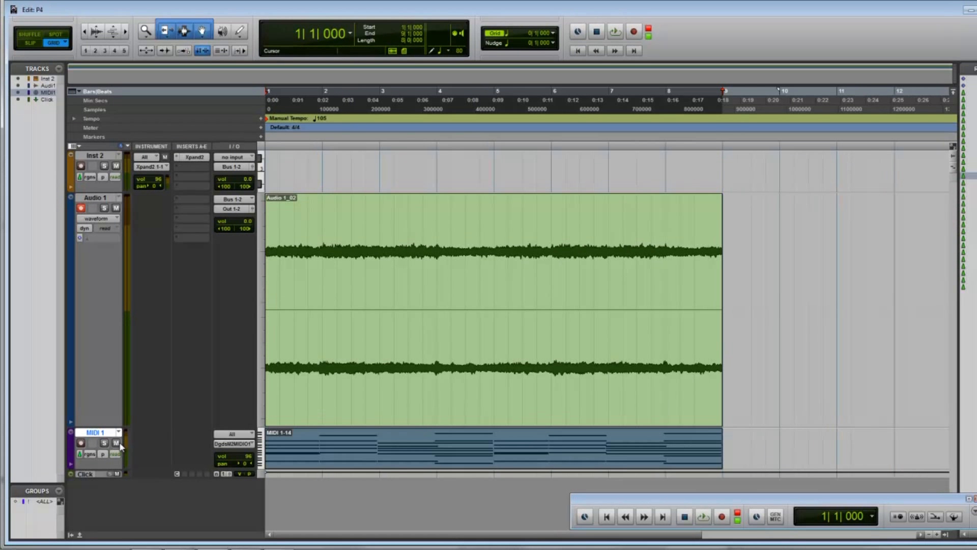
pyautogui.moveTo(189, 468); pyautogui.dragTo(190, 436)
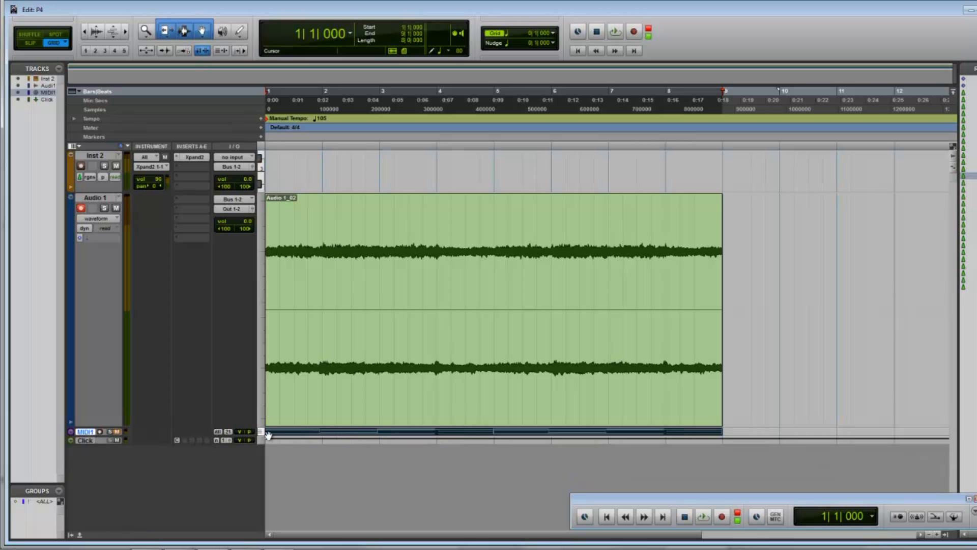
pyautogui.moveTo(242, 435); pyautogui.dragTo(245, 499)
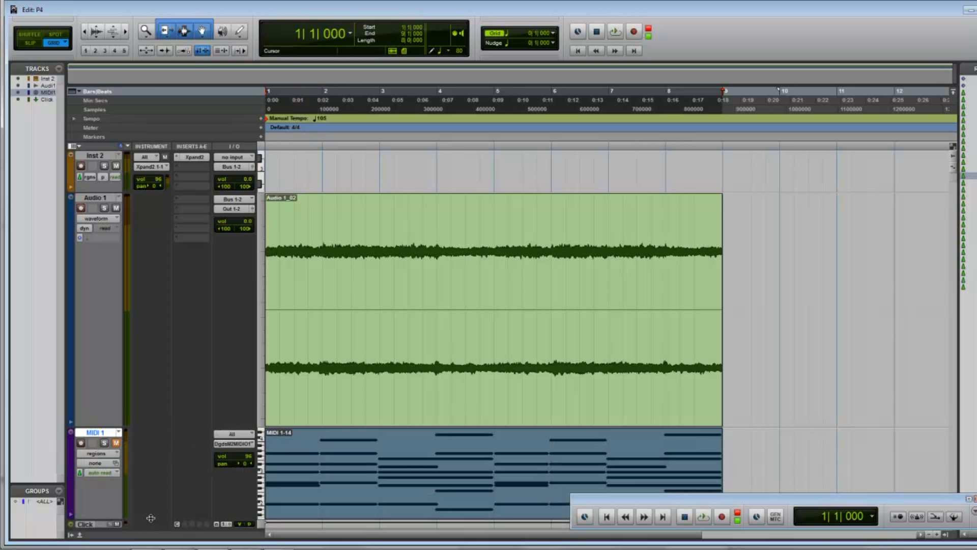
pyautogui.moveTo(151, 518); pyautogui.dragTo(151, 442)
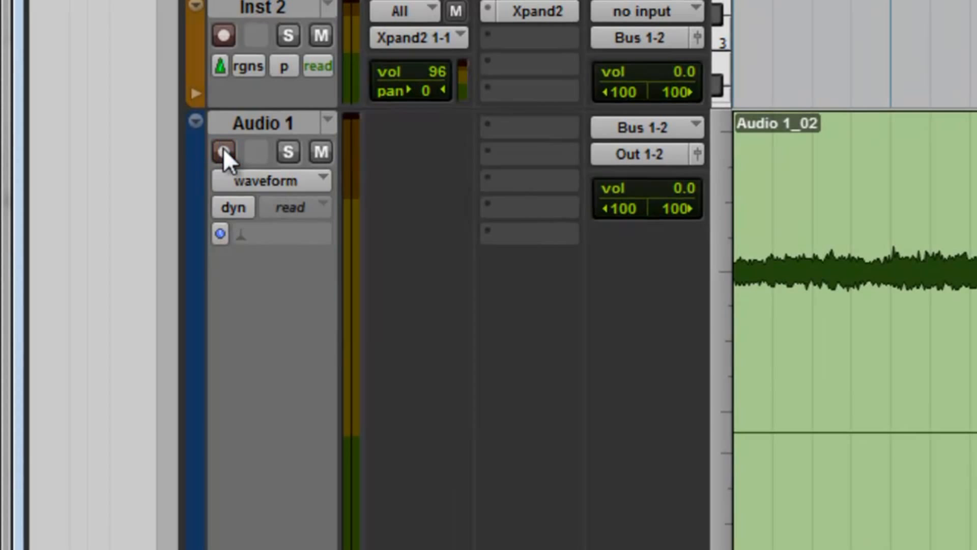
# Step: Turn off record enable on Audio 1 and select its recorded audio region in a wider timeline view
pyautogui.click(223, 148)
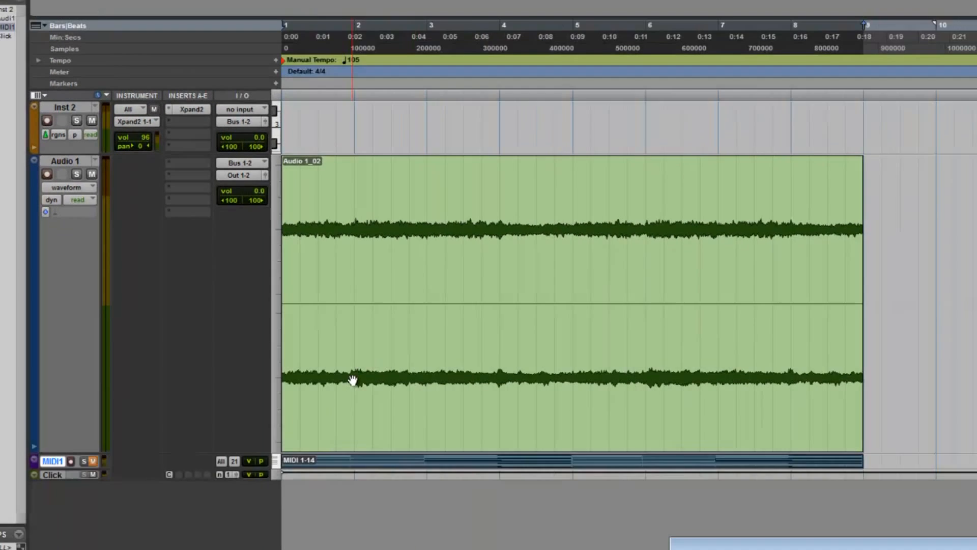
pyautogui.click(289, 349)
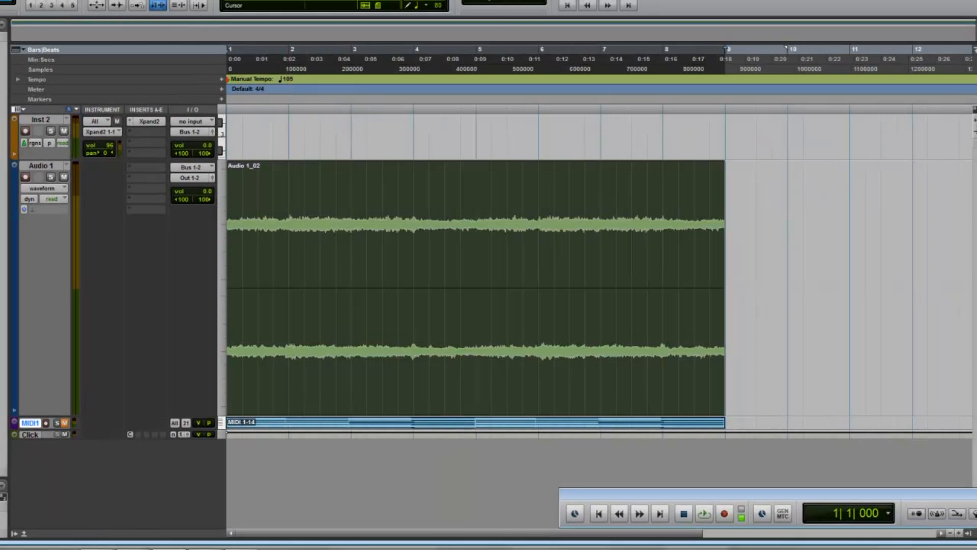
pyautogui.hotkey('ctrl', '[')
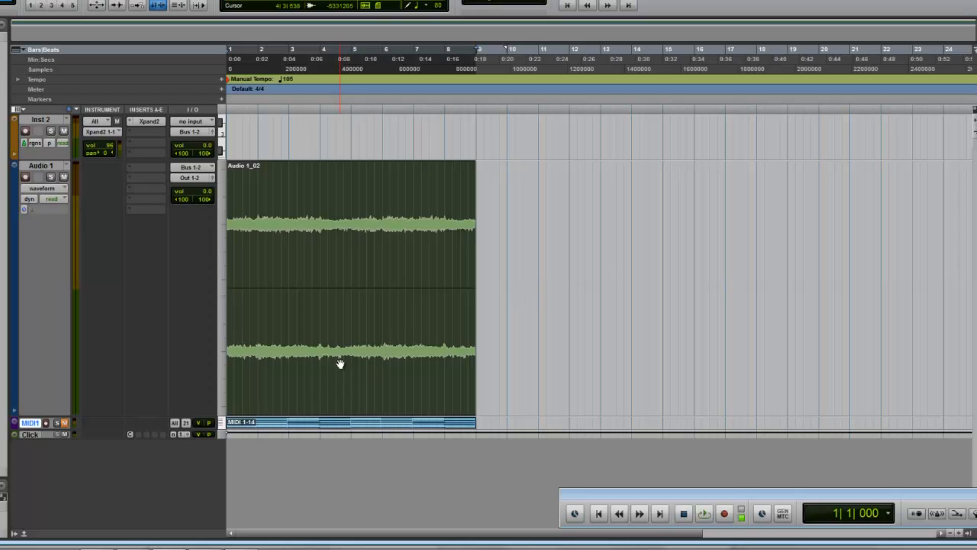
# Step: Try placing a copy of the recorded Audio 1 region at bar 9 twice, deleting the copy each time
pyautogui.hotkey('ctrl', 'd')
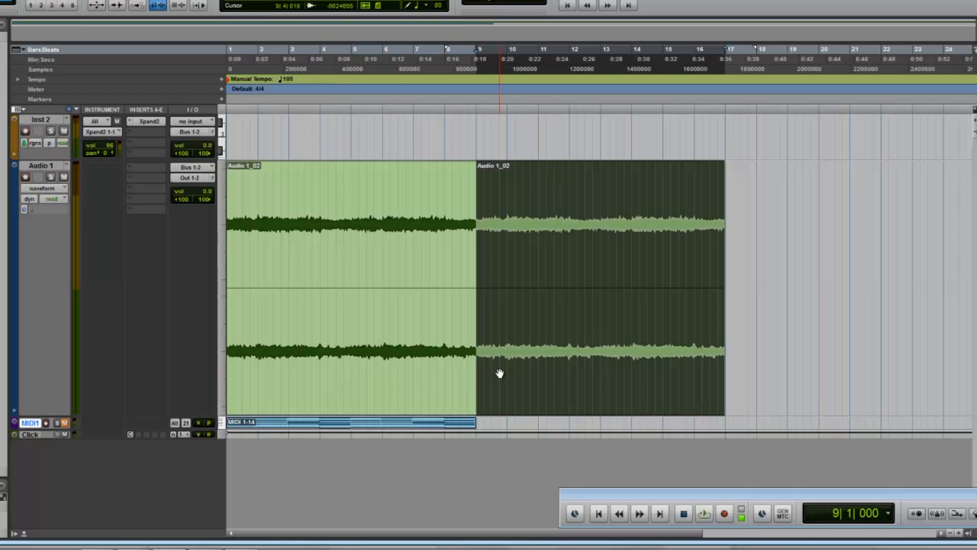
pyautogui.press('Delete')
pyautogui.click(430, 331)
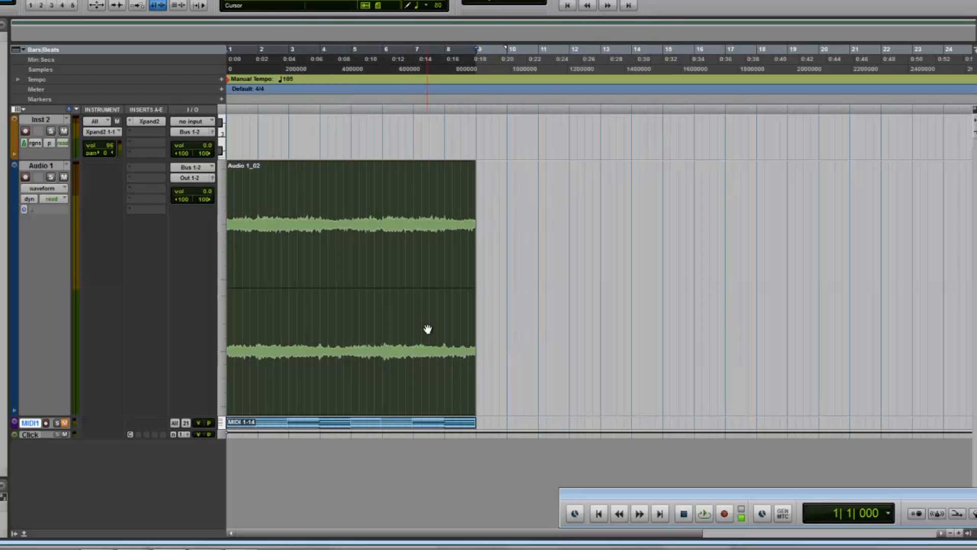
pyautogui.moveTo(338, 303); pyautogui.dragTo(589, 303)
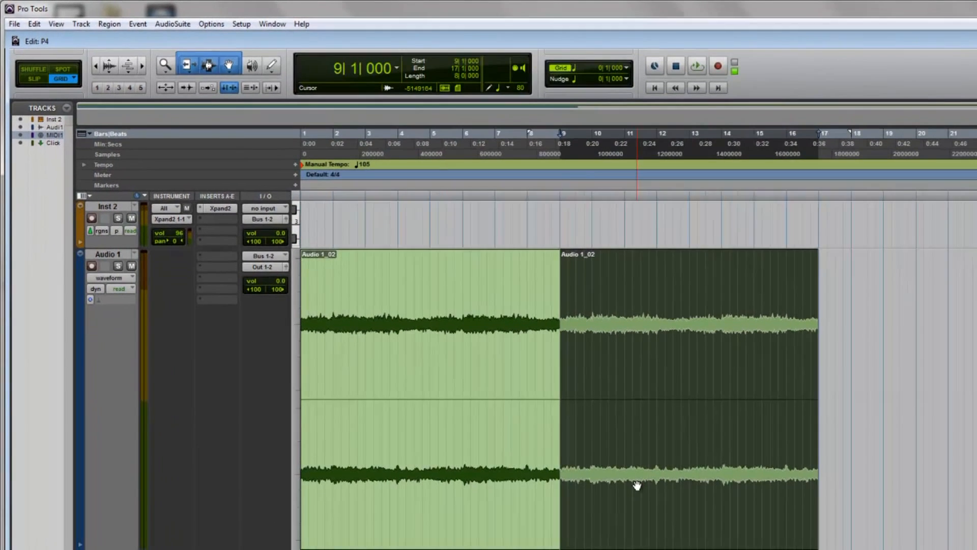
pyautogui.press('Delete')
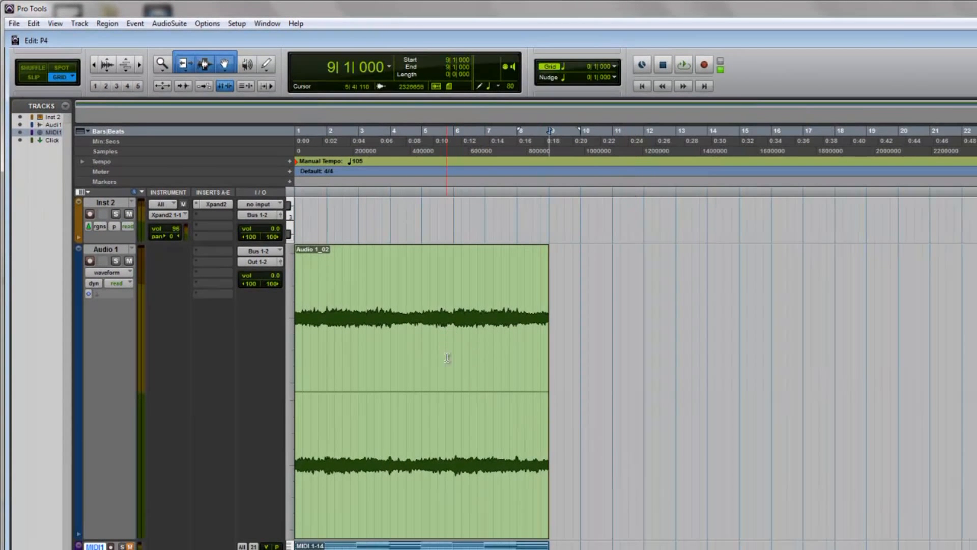
# Step: Duplicate the Audio 1 region in Grid mode, placing the copy at bar 9, and deselect it
pyautogui.click(64, 78)
pyautogui.click(351, 440)
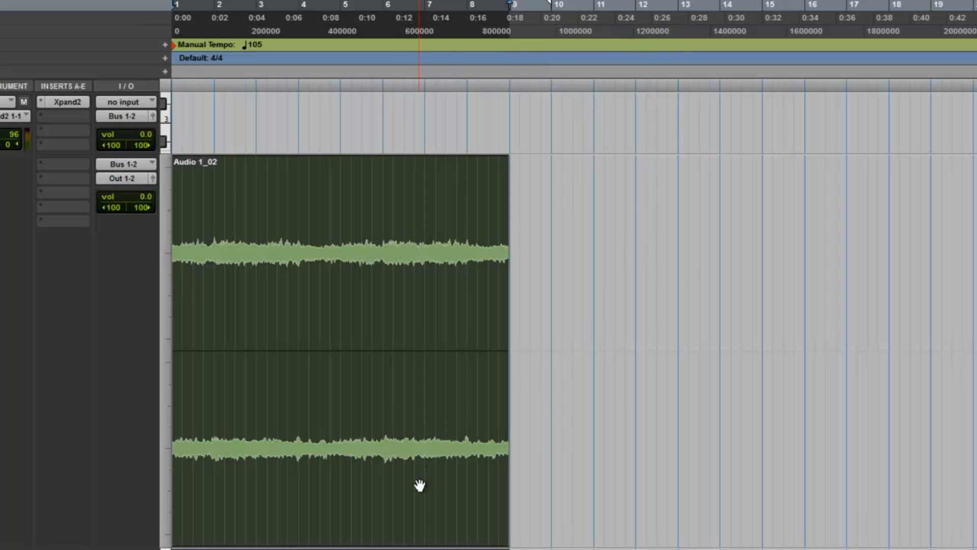
pyautogui.hotkey('ctrl', 'd')
pyautogui.click(868, 328)
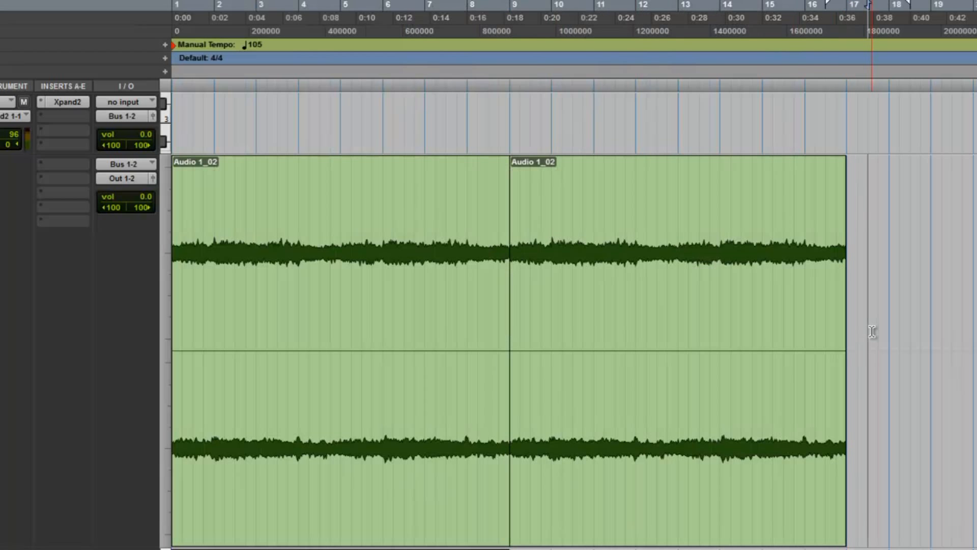
# Step: Move the copied region along the grid to bar 17 and back to bar 9
pyautogui.moveTo(613, 462); pyautogui.dragTo(838, 442)
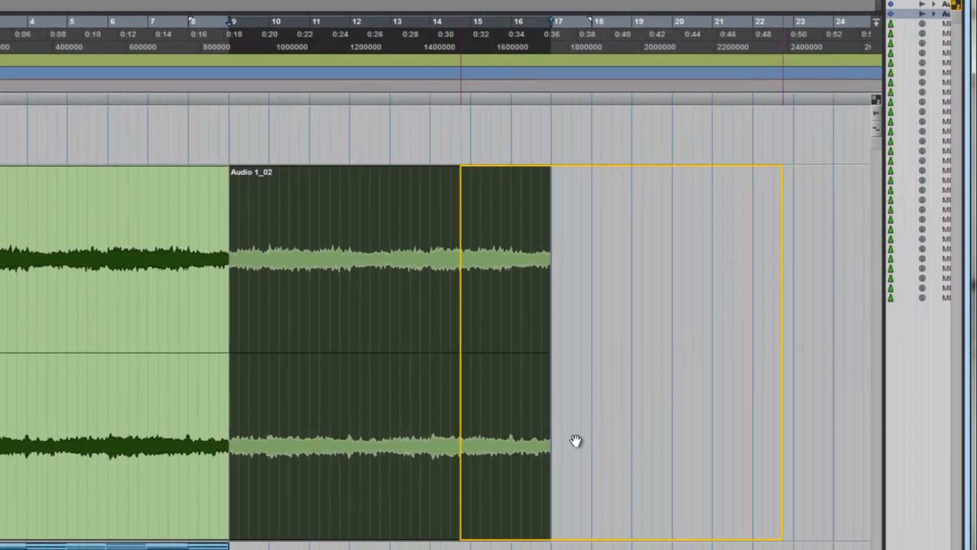
pyautogui.moveTo(575, 441); pyautogui.dragTo(646, 436)
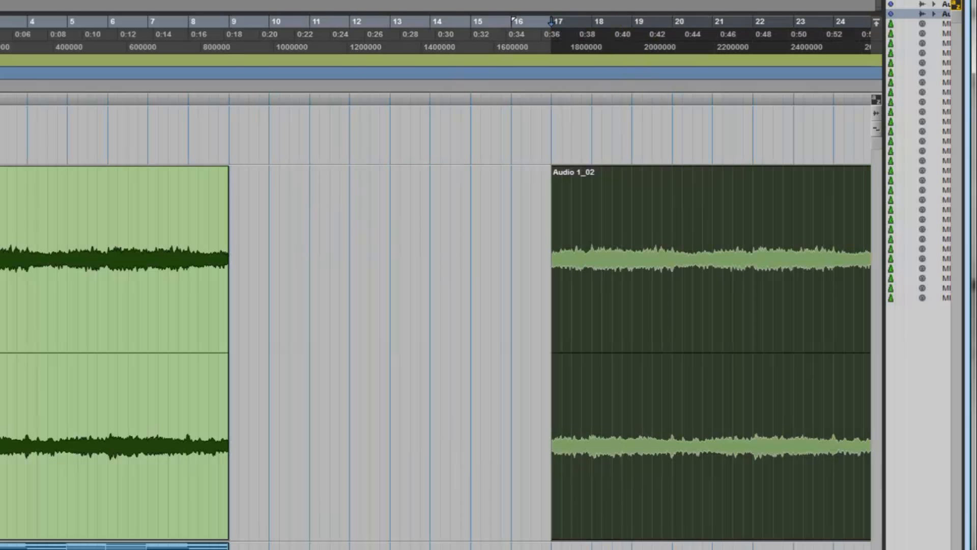
pyautogui.hscroll(5, 436, 305)
pyautogui.click(320, 394)
pyautogui.moveTo(324, 391); pyautogui.dragTo(146, 390)
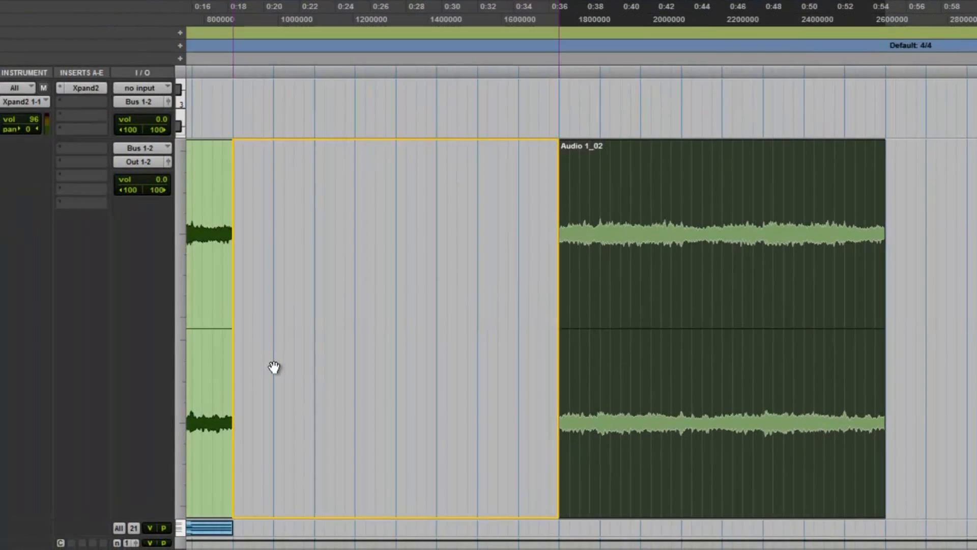
# Step: Try shifting the copied region freely in Slip mode, and remove the copy
pyautogui.press('Delete')
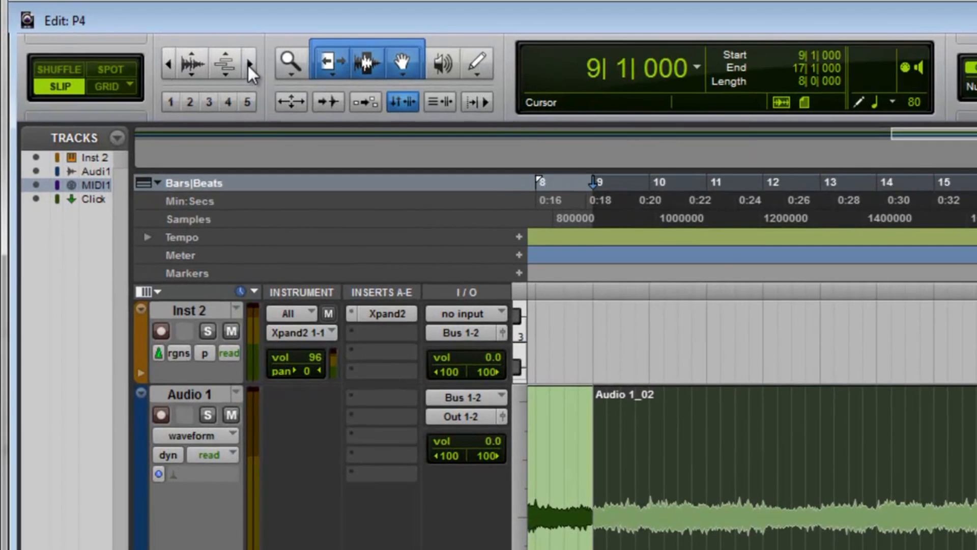
pyautogui.click(249, 65)
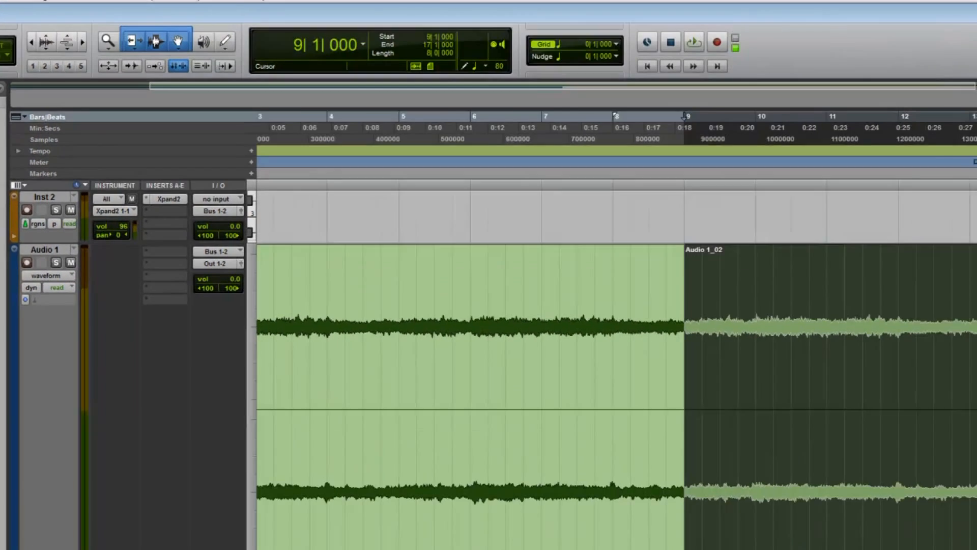
pyautogui.hscroll(5, 383, 408)
pyautogui.moveTo(384, 409); pyautogui.dragTo(412, 382)
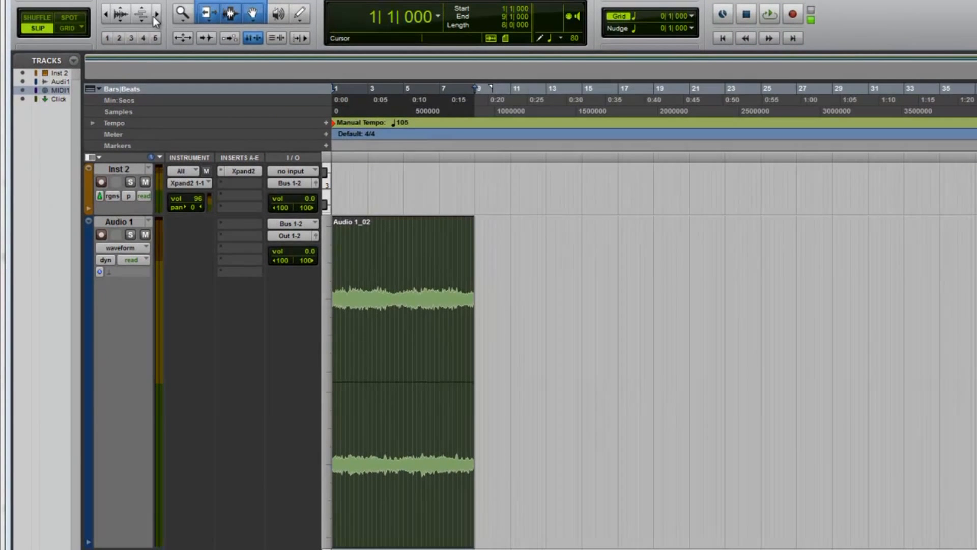
# Step: Relocate the Audio 1_02 region in Spot mode, setting its start to 9|1|000 in bars and beats
pyautogui.click(155, 14)
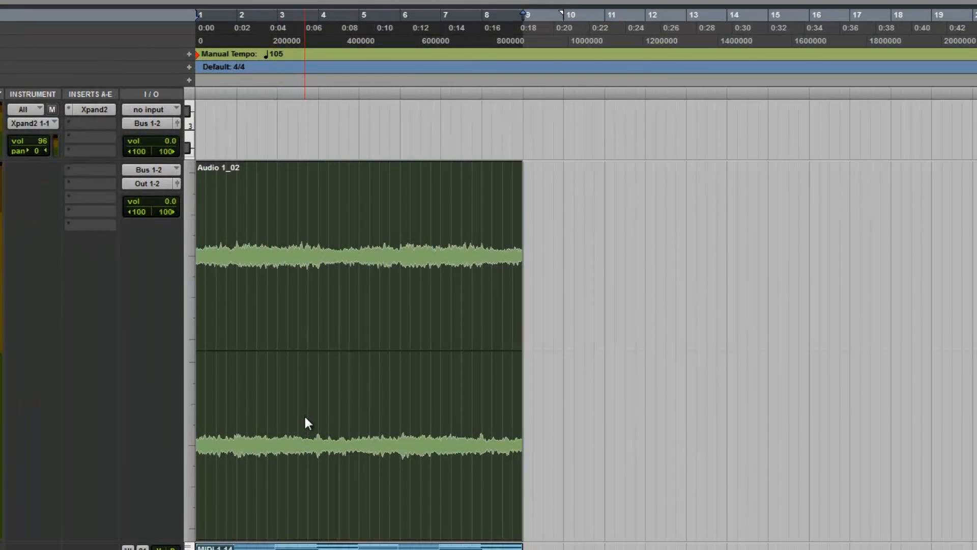
pyautogui.click(304, 415)
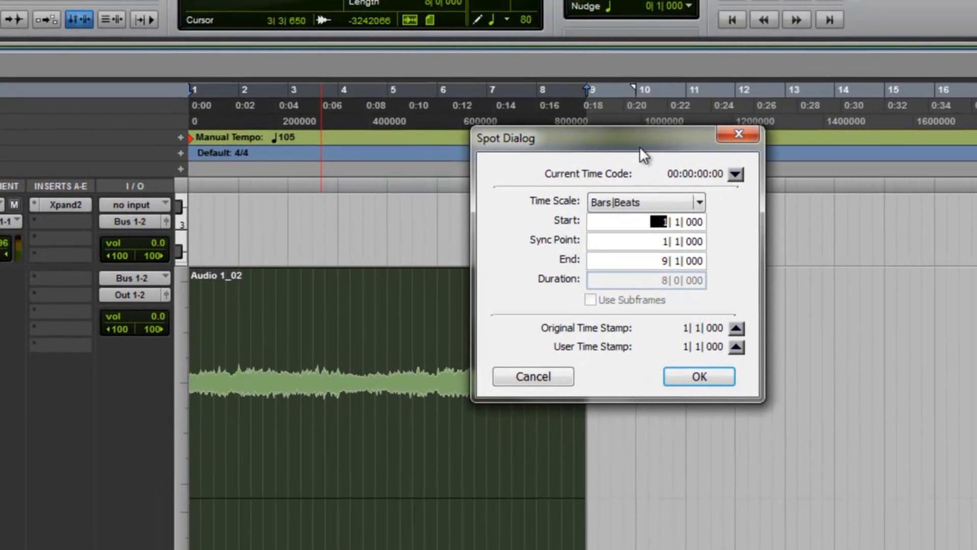
pyautogui.moveTo(620, 119); pyautogui.dragTo(450, 138)
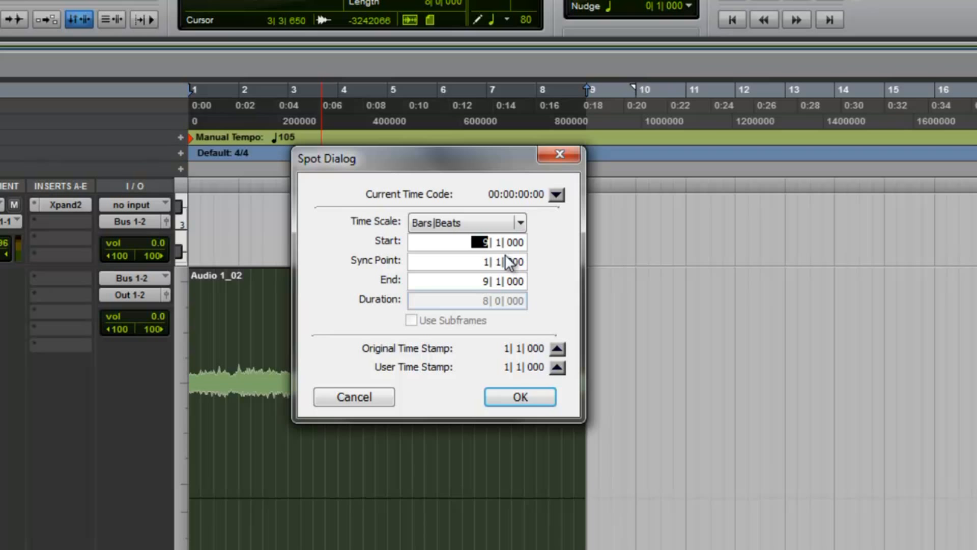
pyautogui.click(483, 281)
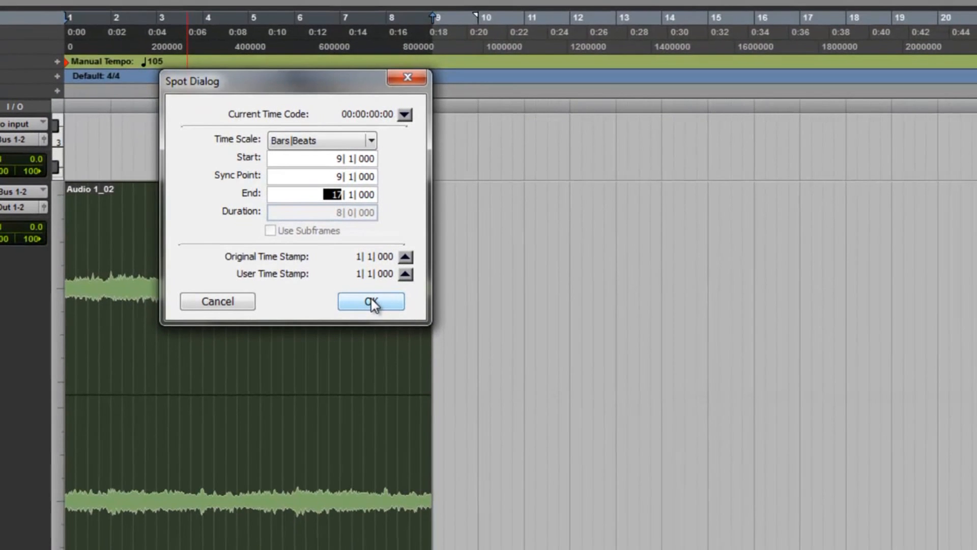
pyautogui.click(426, 337)
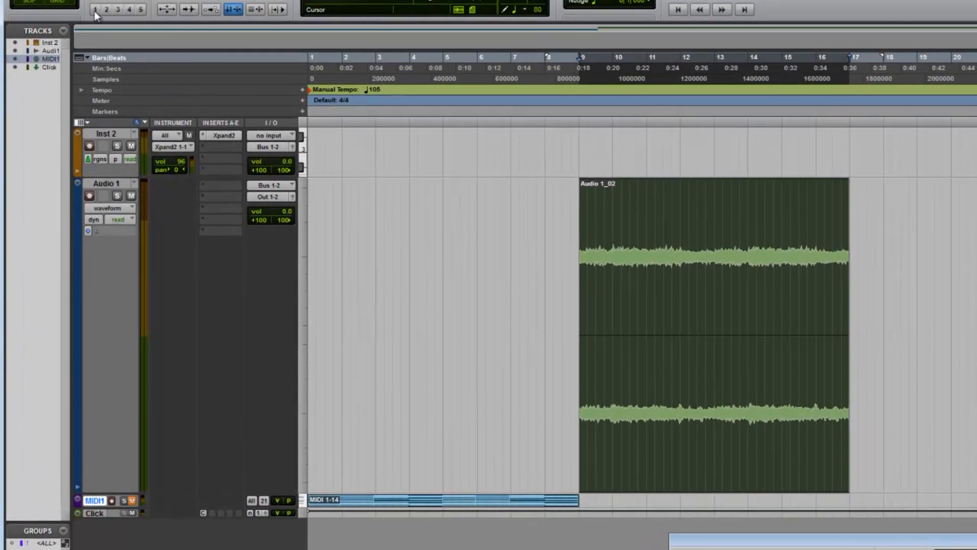
# Step: Switch to Grid mode and select the audio from bar 12 to bar 14 on Audio 1
pyautogui.click(143, 0)
pyautogui.click(143, 0)
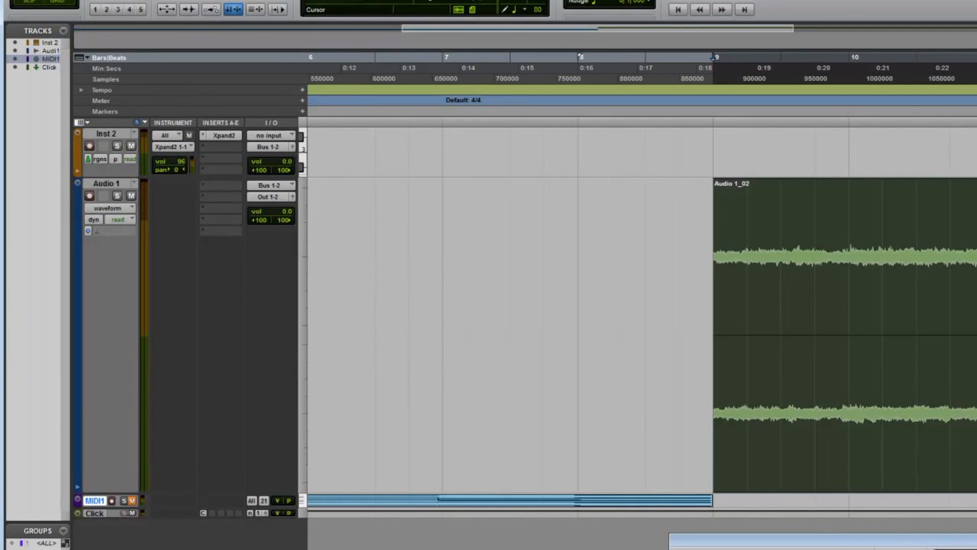
pyautogui.moveTo(475, 538); pyautogui.dragTo(556, 539)
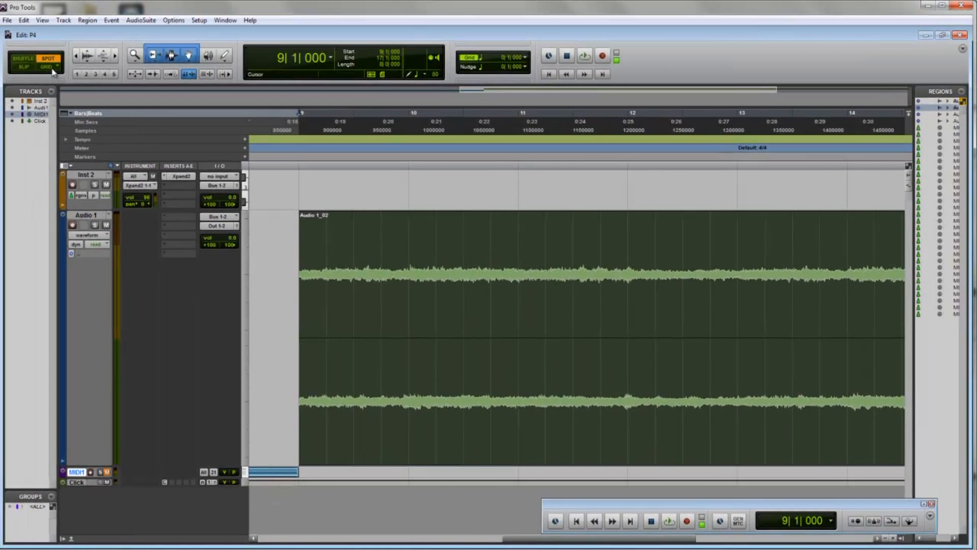
pyautogui.click(50, 67)
pyautogui.click(76, 56)
pyautogui.moveTo(413, 539); pyautogui.dragTo(538, 539)
pyautogui.moveTo(441, 224); pyautogui.dragTo(477, 252)
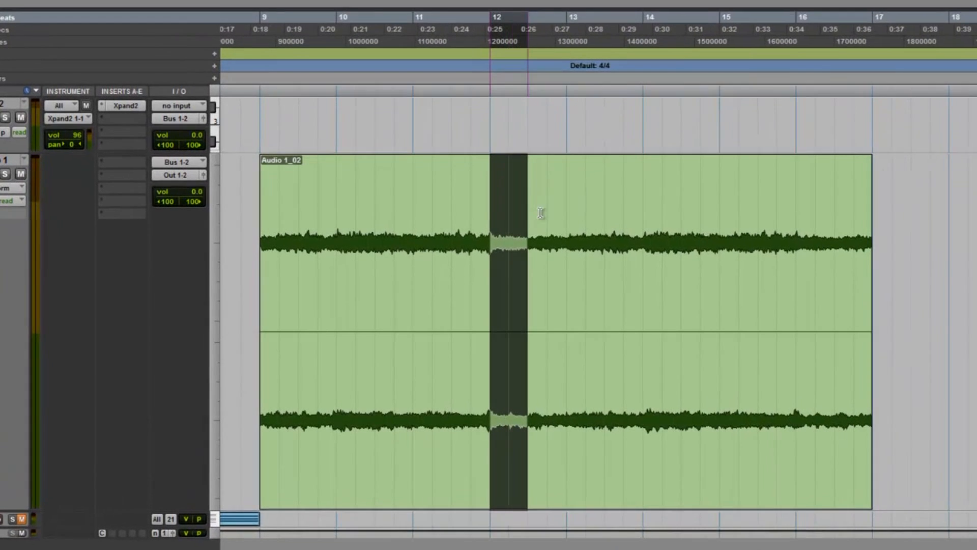
pyautogui.moveTo(541, 212); pyautogui.dragTo(639, 208)
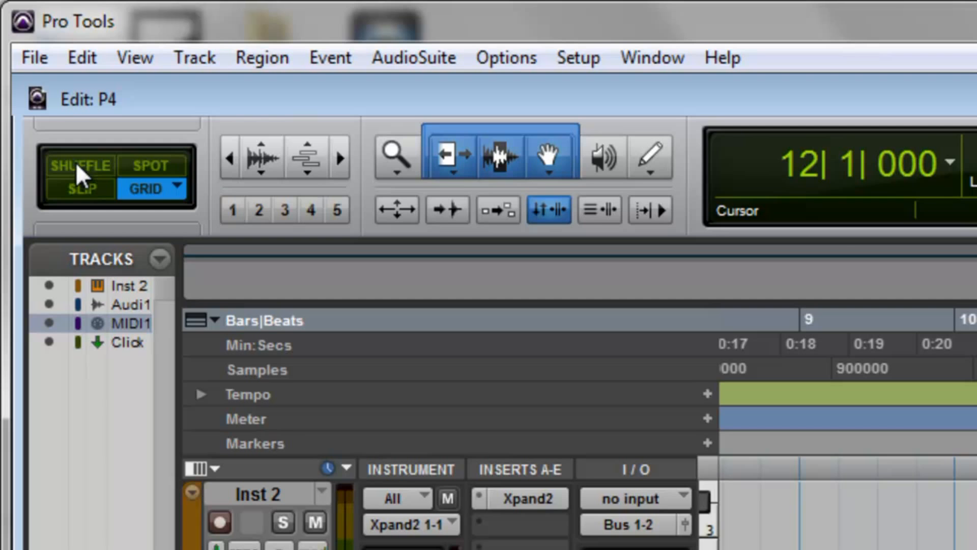
# Step: Delete the selected audio between bars 12 and 14 in Shuffle mode and undo the deletion
pyautogui.click(77, 166)
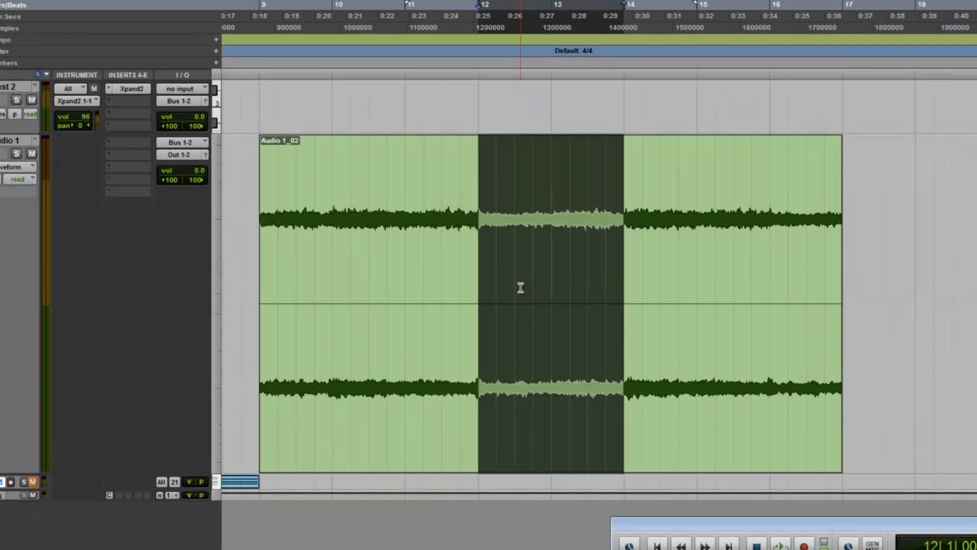
pyautogui.press('Delete')
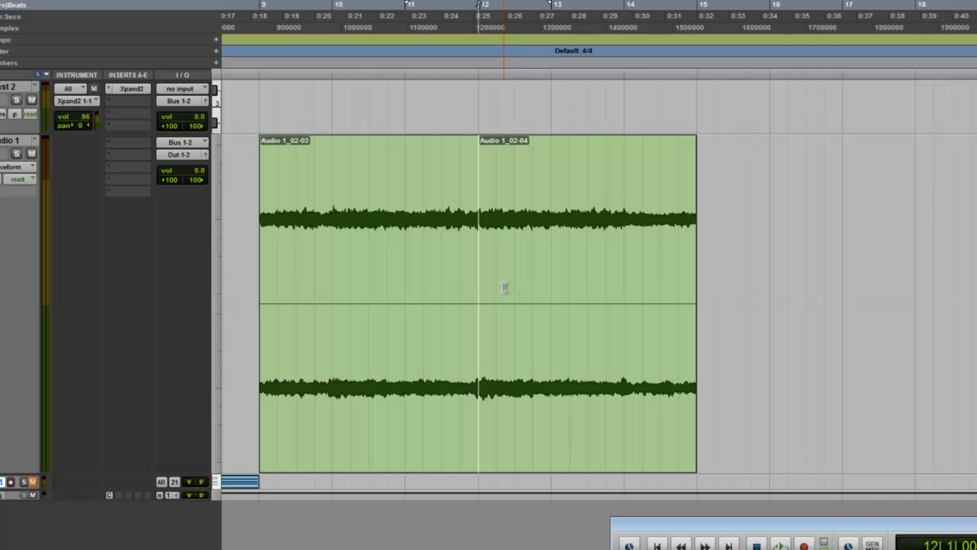
pyautogui.hotkey('ctrl', 'z')
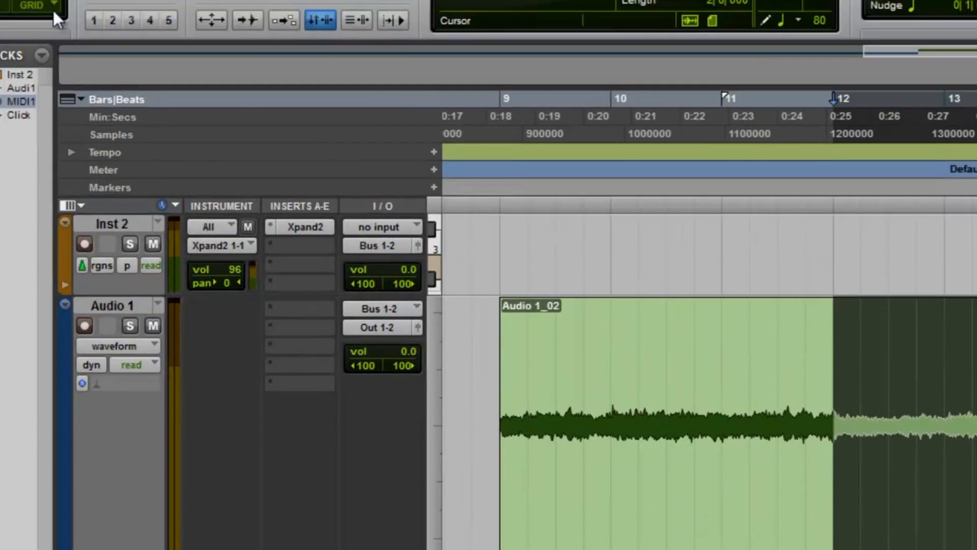
# Step: Switch to Grid mode and try deleting the selected audio between bars 12 and 14
pyautogui.click(194, 114)
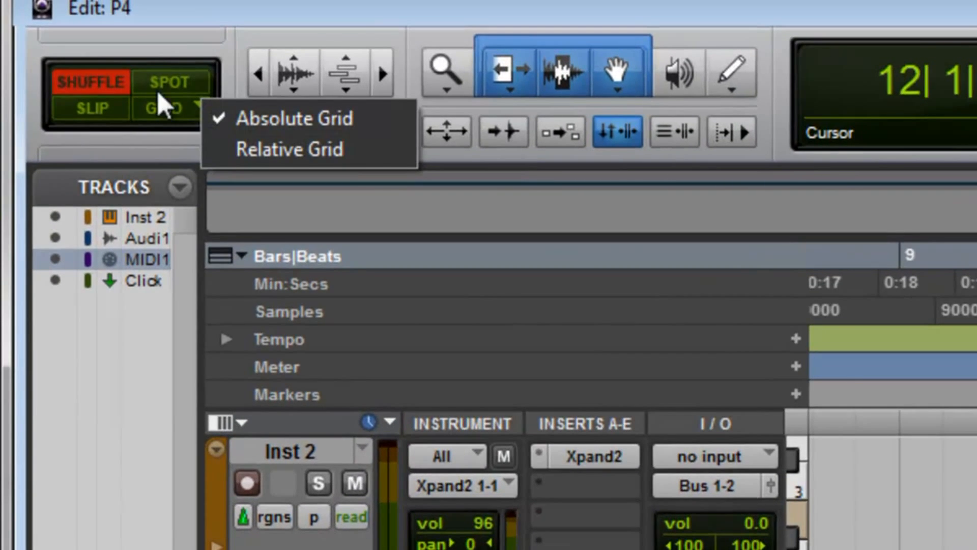
pyautogui.click(158, 103)
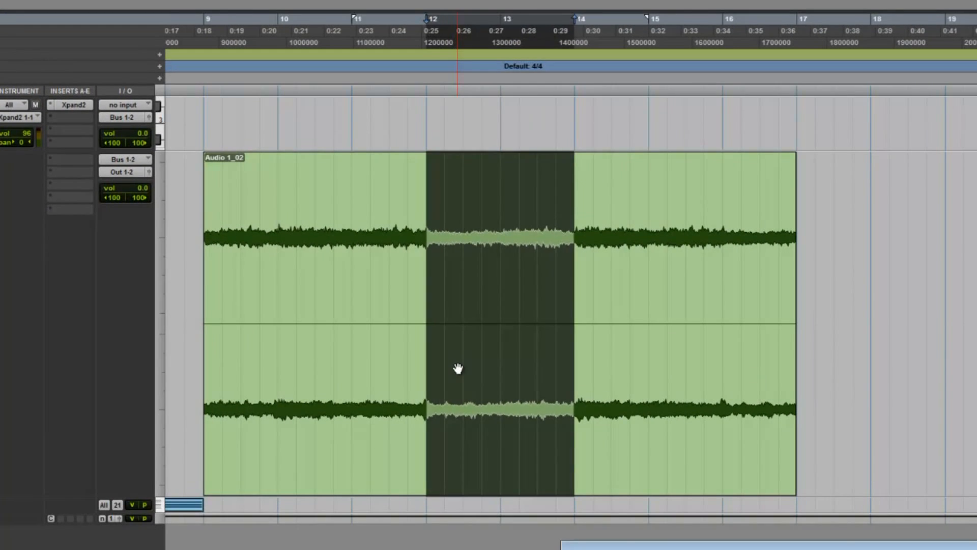
pyautogui.press('Delete')
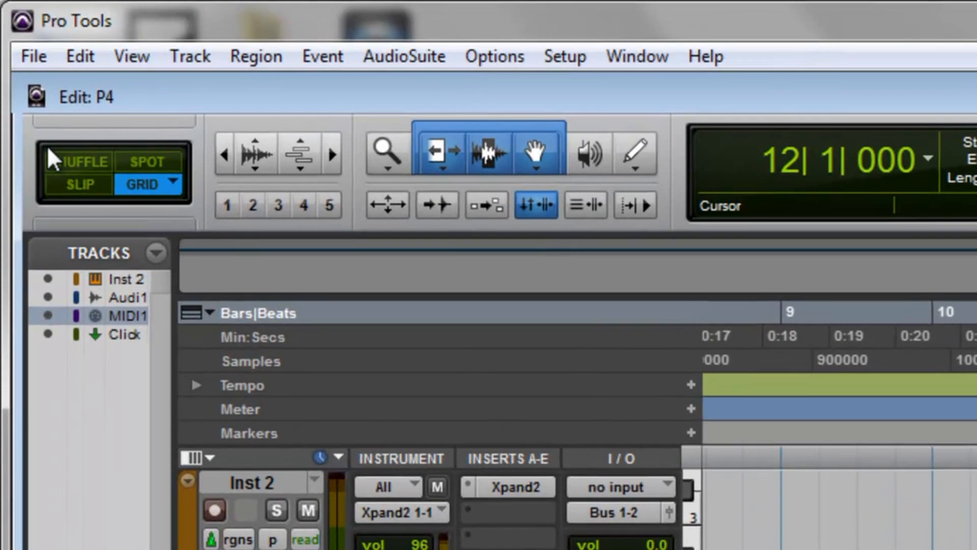
# Step: Delete bars 12 to 14 of the region in Shuffle mode, closing the gap, and switch to Slip mode
pyautogui.click(51, 160)
pyautogui.press('Delete')
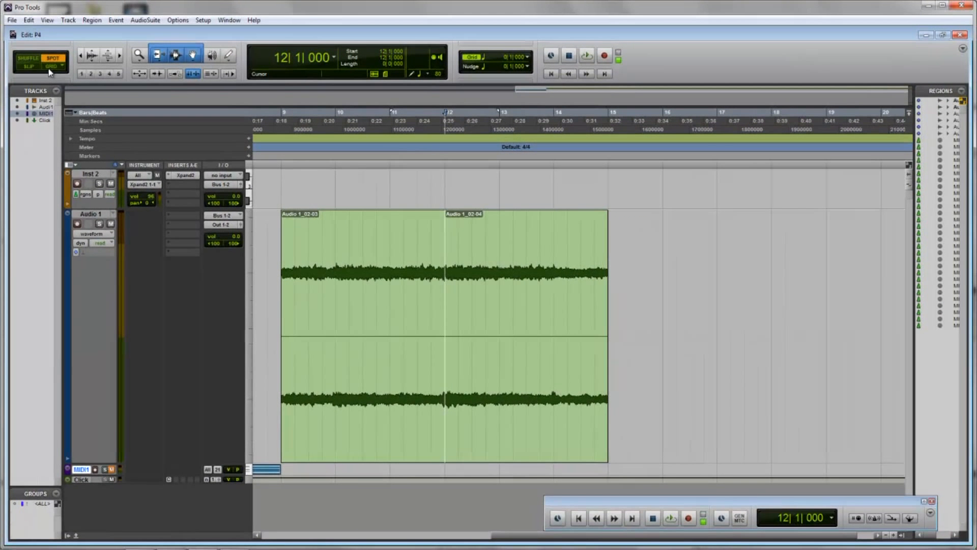
pyautogui.click(28, 67)
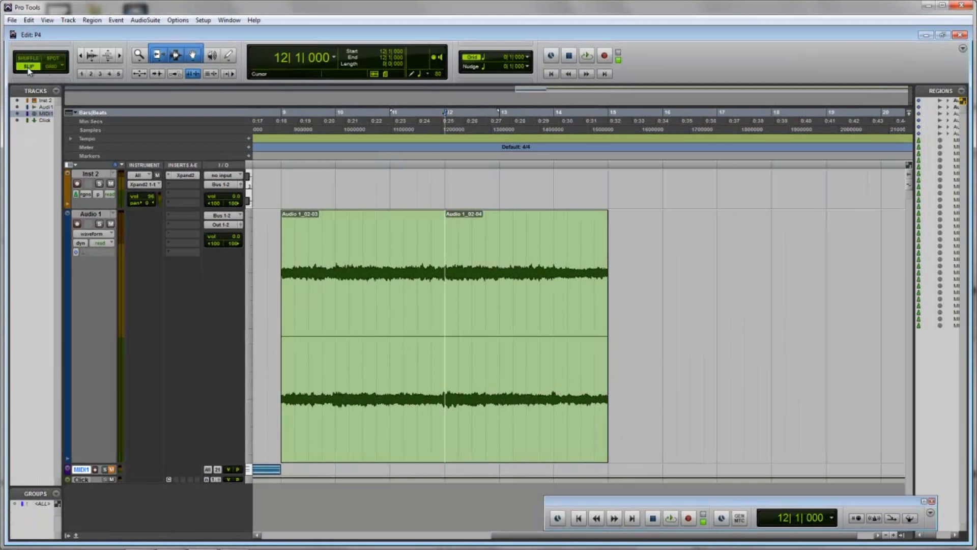